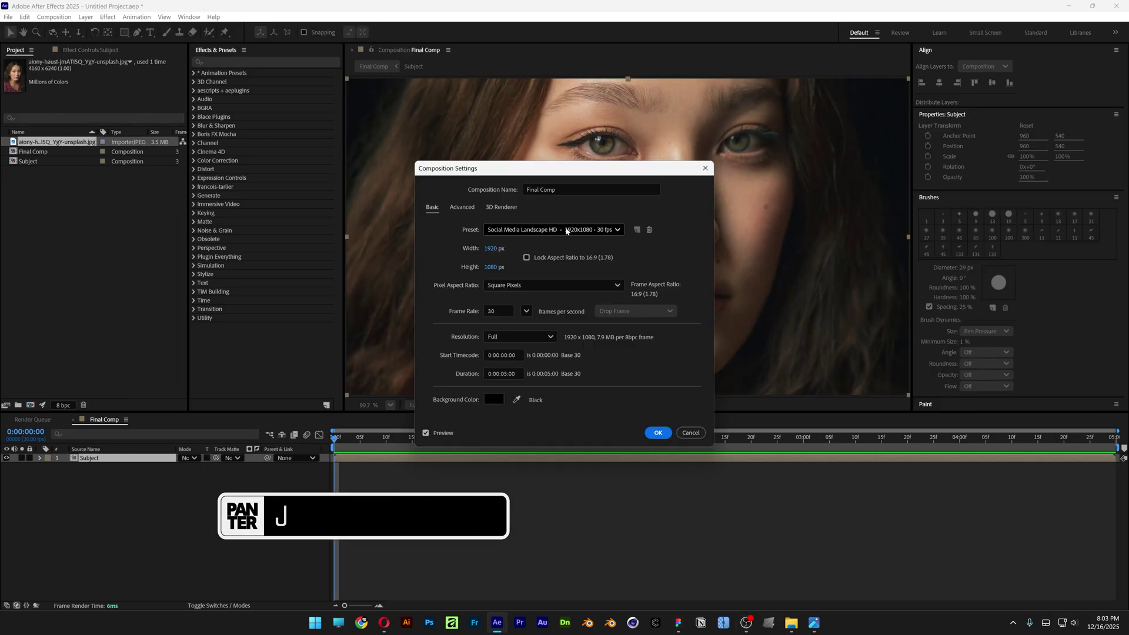
- Keep Final Comp on the Social Media Landscape HD preset, 1920x1080 at 30 fps
{"action": "left_click", "coordinate": [573, 230]}
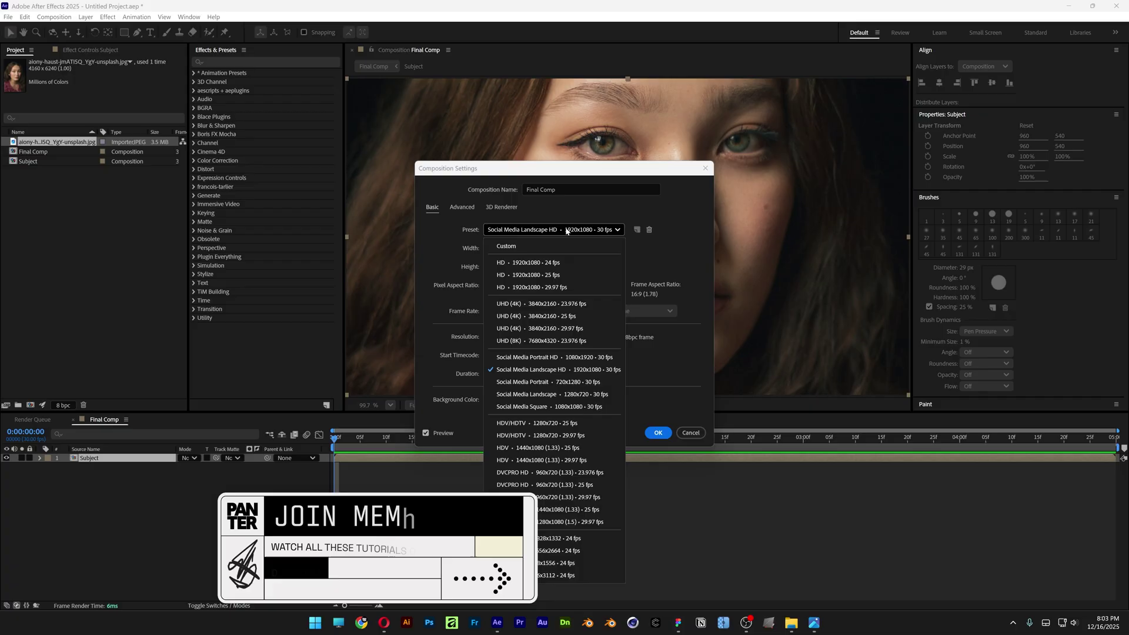
{"action": "left_click", "coordinate": [557, 371]}
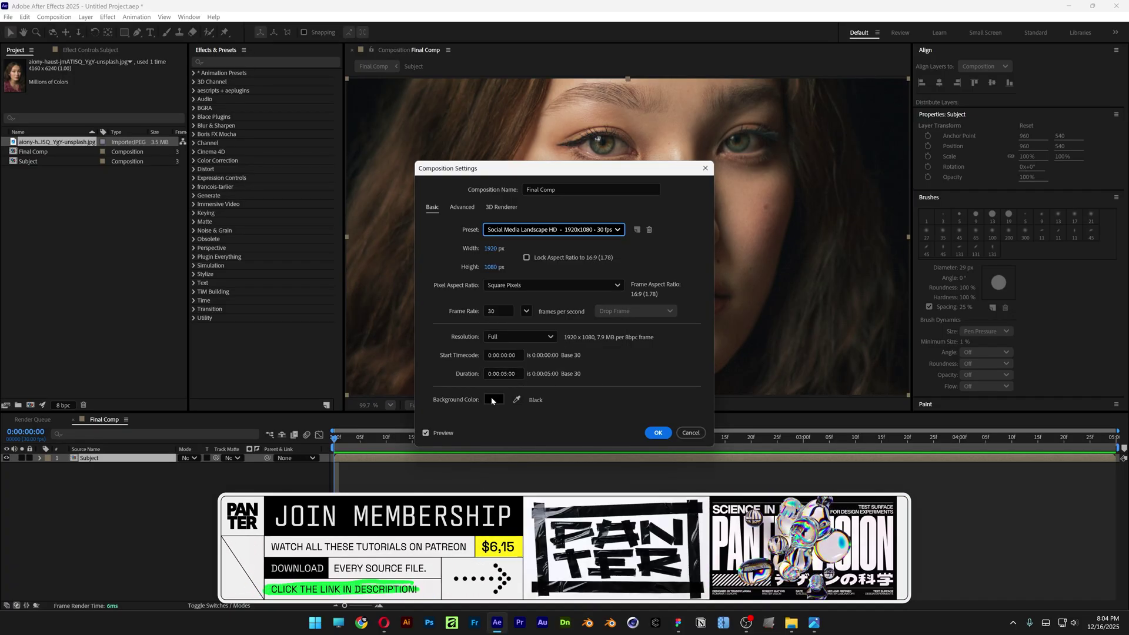
{"action": "left_click", "coordinate": [655, 433]}
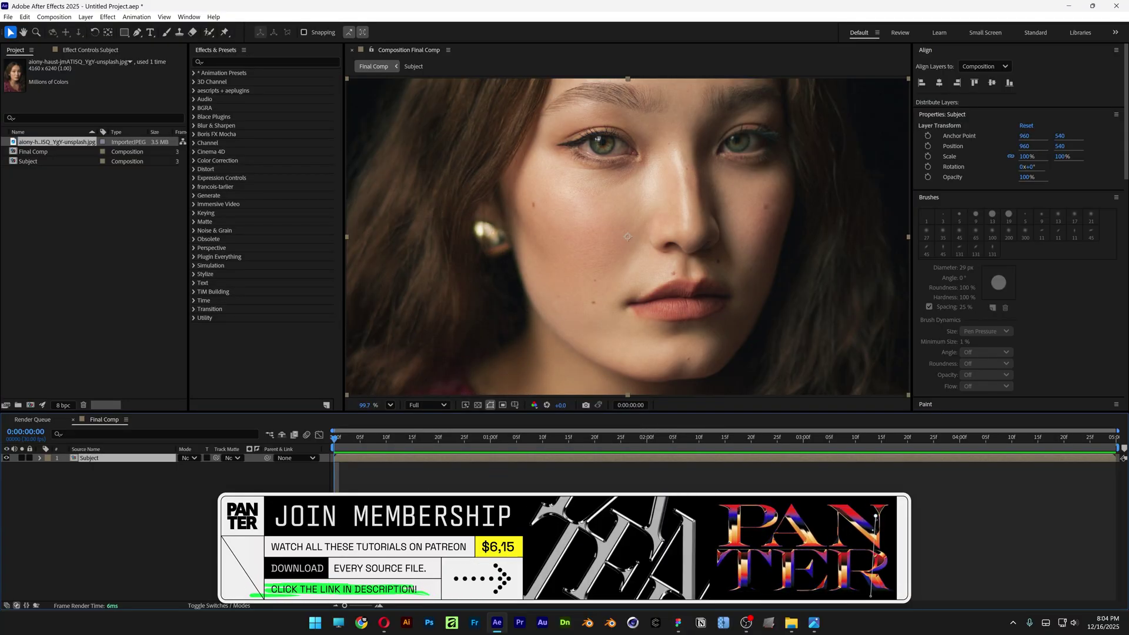
- Duplicate the Subject layer and shift the top copy left to X 605.9
{"action": "key", "text": "ctrl+d"}
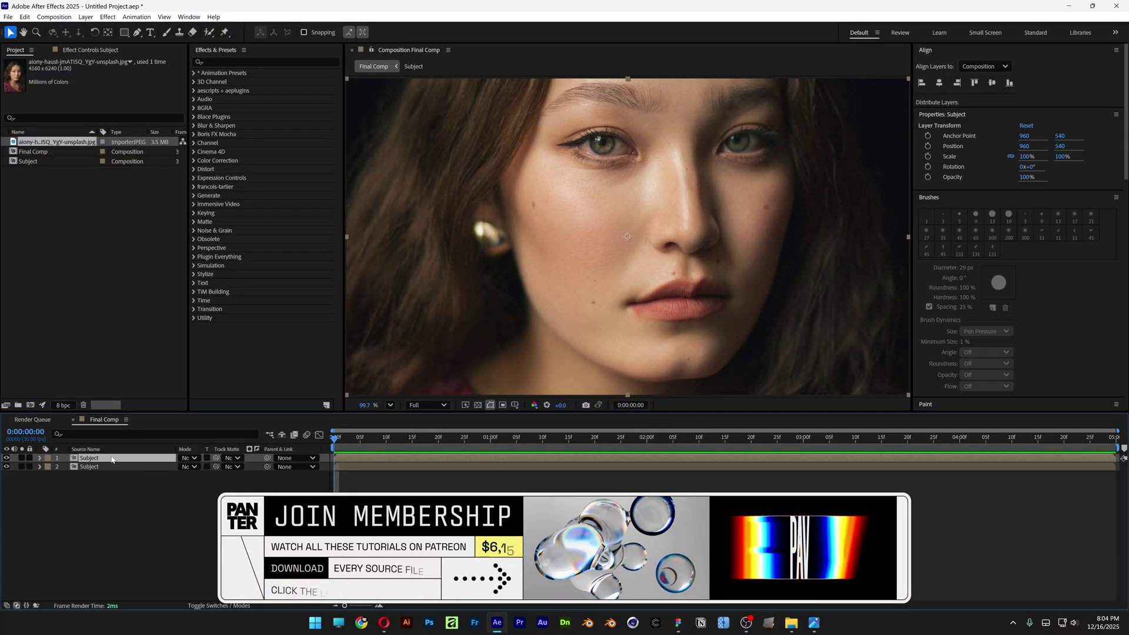
{"action": "left_click", "coordinate": [727, 272]}
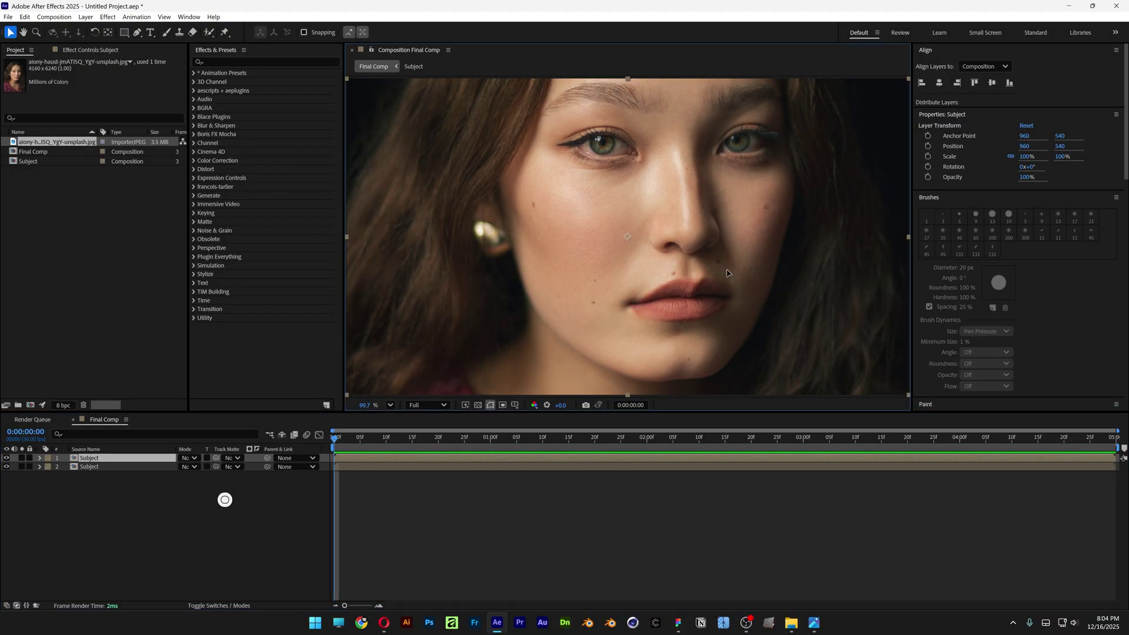
{"action": "left_click_drag", "start_coordinate": [727, 272], "coordinate": [671, 305]}
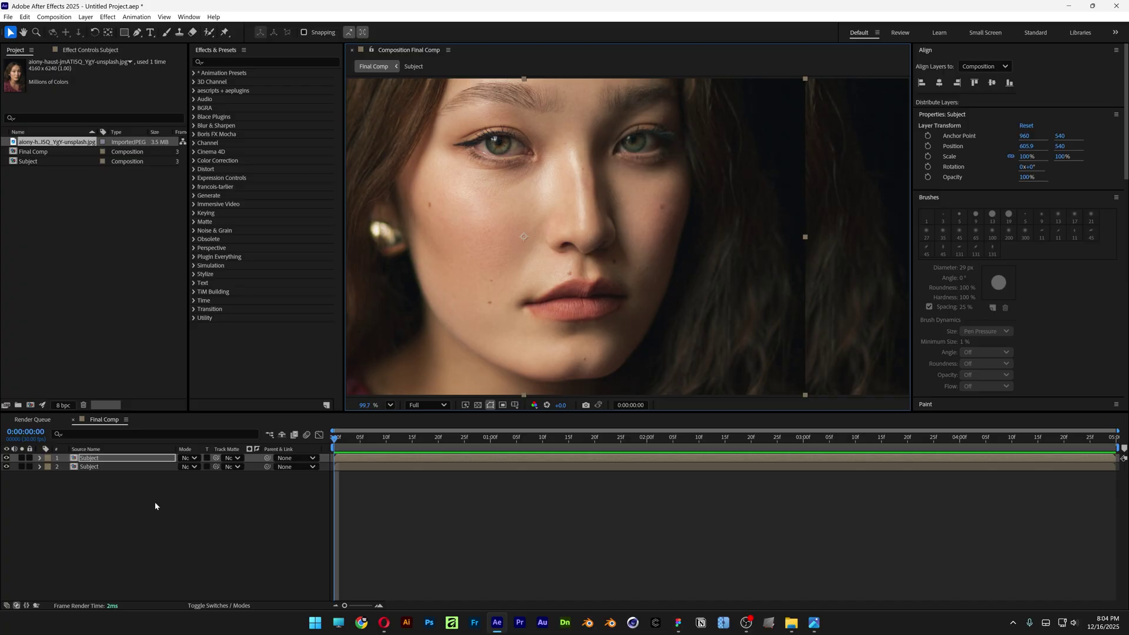
- Set the Rectangle tool to a solid colour fill with no stroke
{"action": "left_click", "coordinate": [139, 507]}
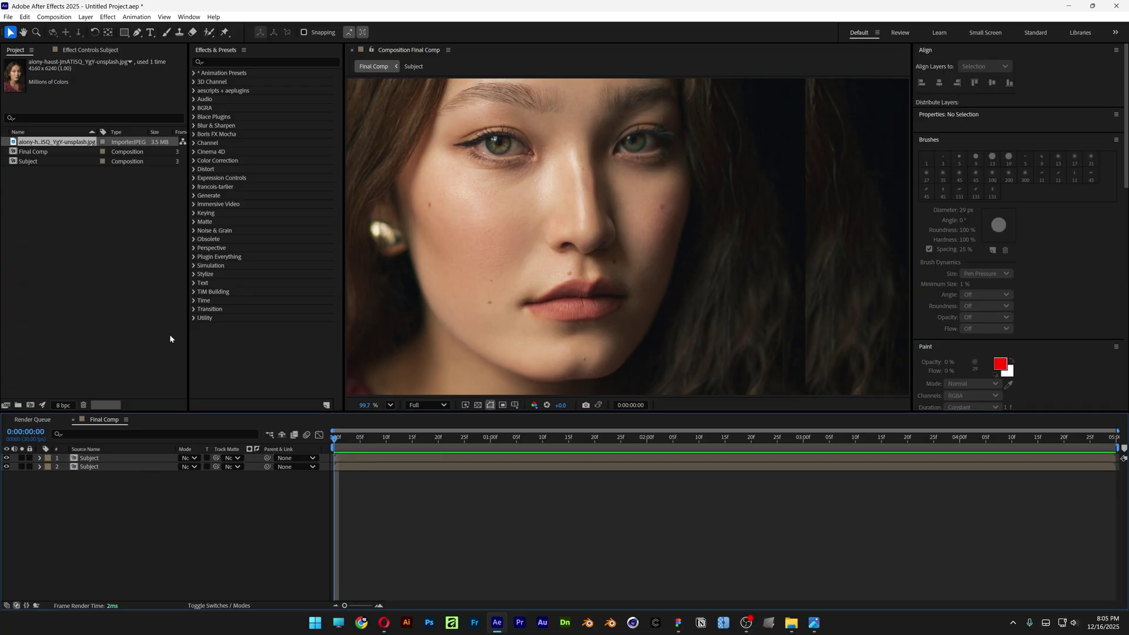
{"action": "left_click", "coordinate": [124, 33]}
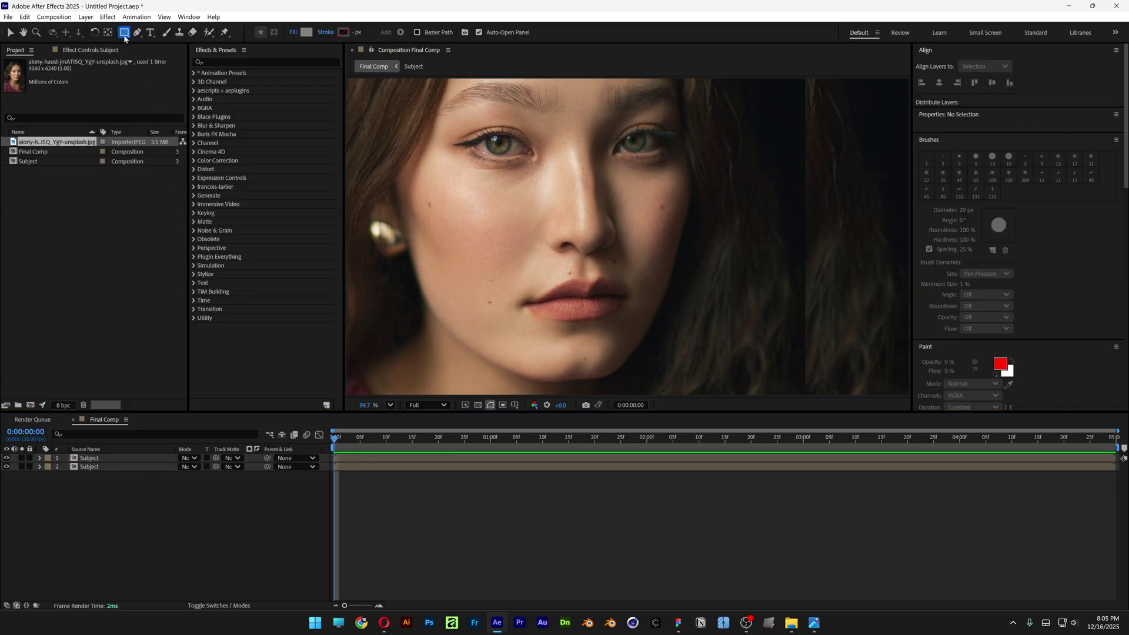
{"action": "left_click", "coordinate": [295, 34]}
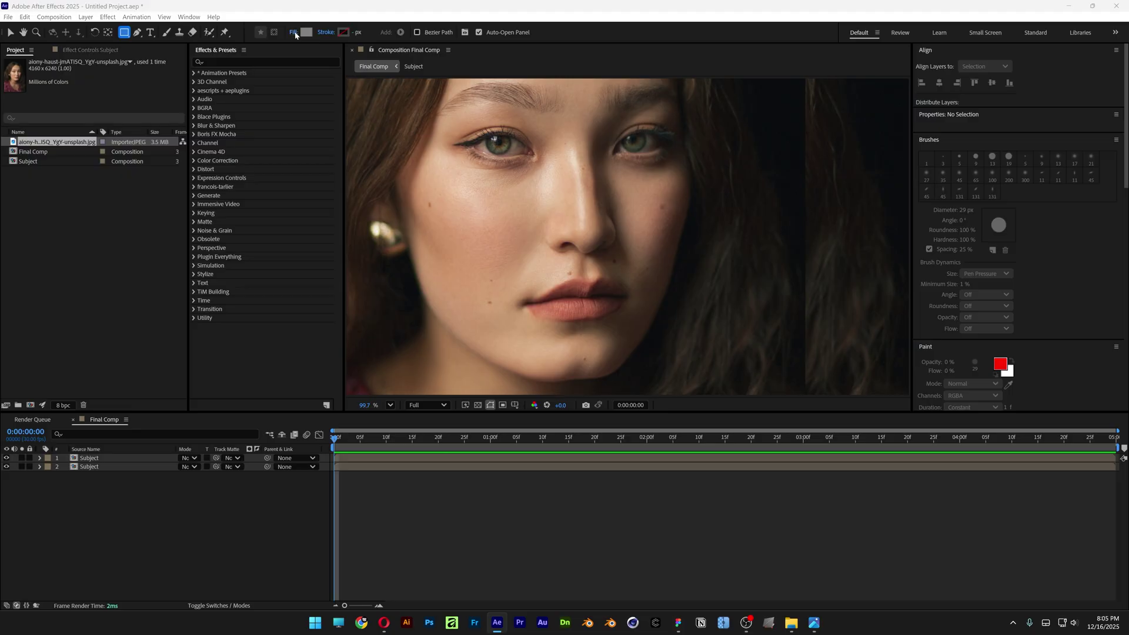
{"action": "left_click", "coordinate": [529, 286]}
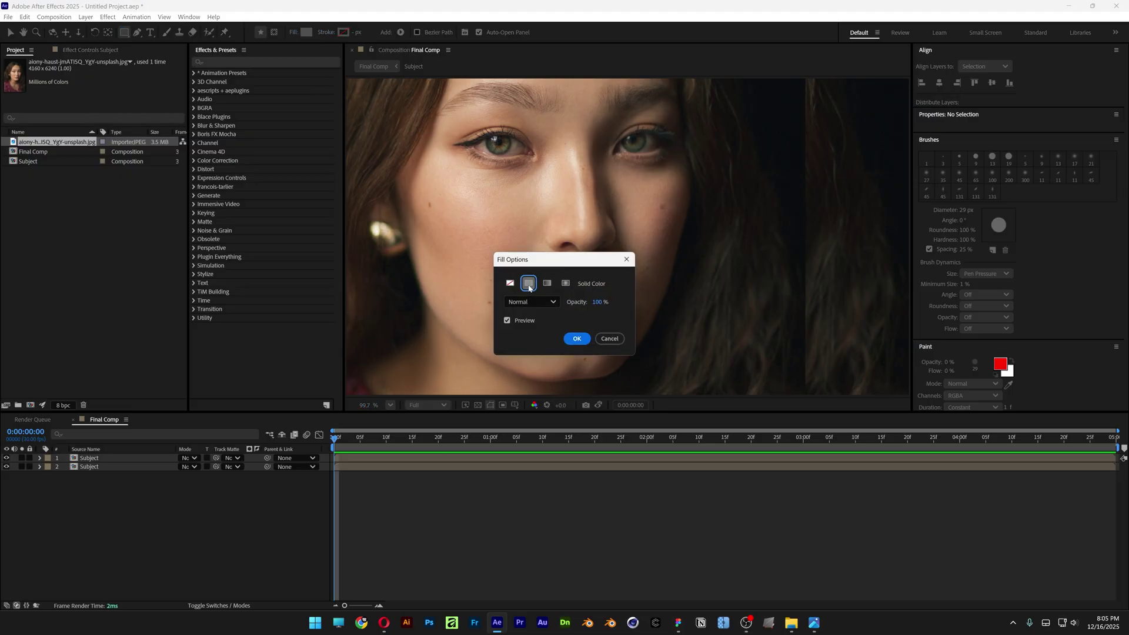
{"action": "left_click", "coordinate": [577, 339]}
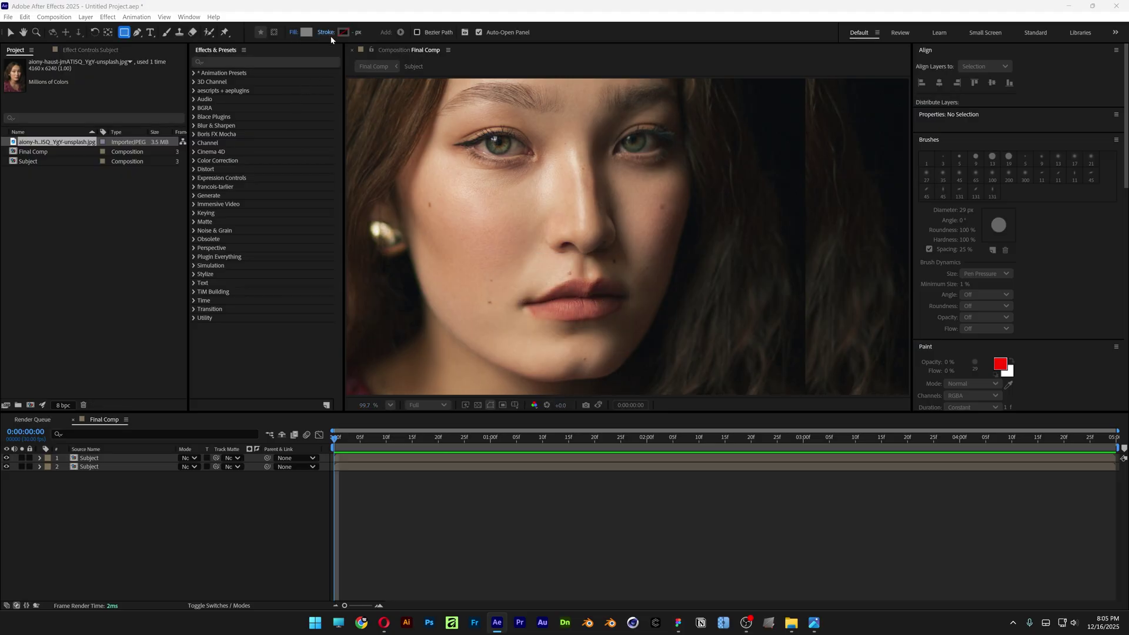
{"action": "left_click", "coordinate": [329, 34]}
{"action": "left_click", "coordinate": [513, 284]}
{"action": "left_click", "coordinate": [573, 340]}
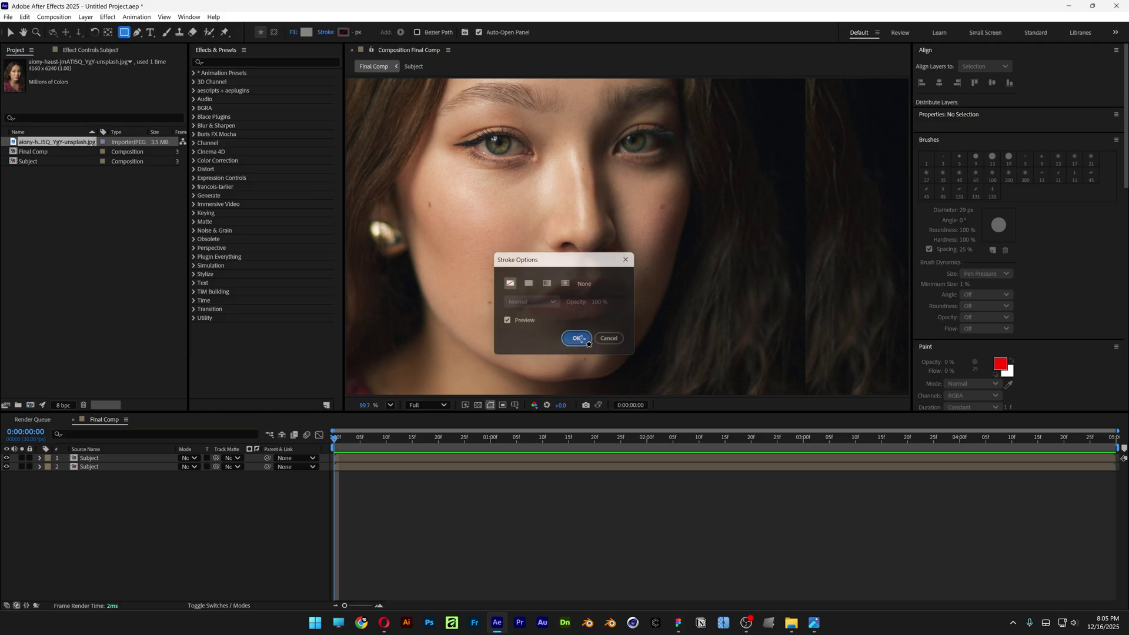
- Draw a thin 26.2 x 1145.1 rectangle near the portrait's left edge and nudge it left
{"action": "left_click_drag", "start_coordinate": [418, 111], "coordinate": [425, 368]}
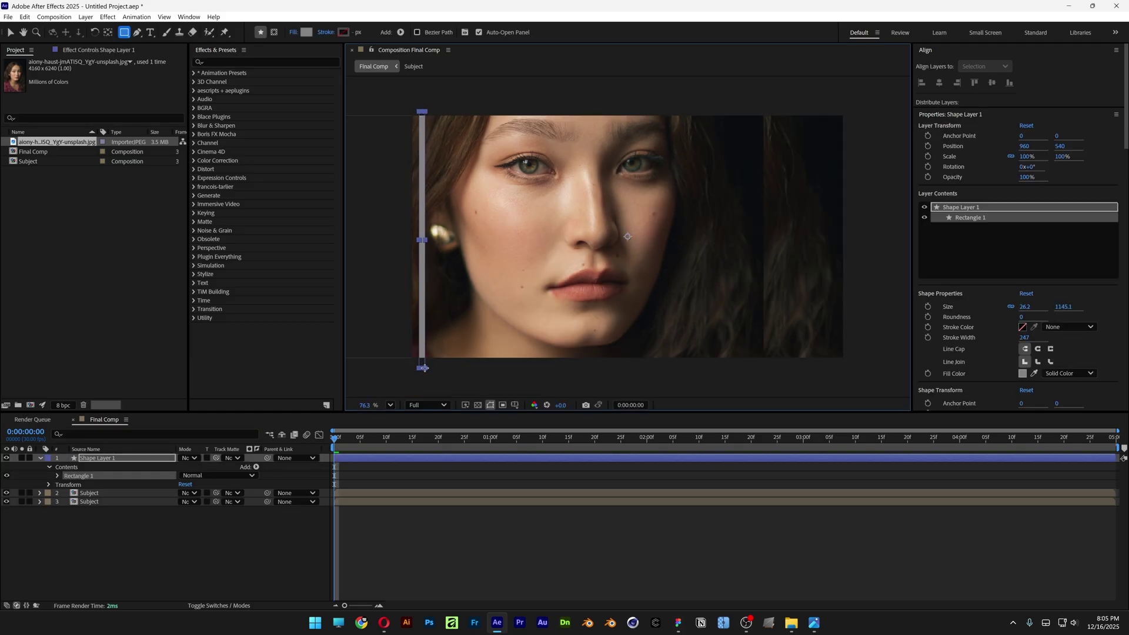
{"action": "key", "text": "v"}
{"action": "scroll", "coordinate": [437, 255], "scroll_direction": "up", "scroll_amount": 3}
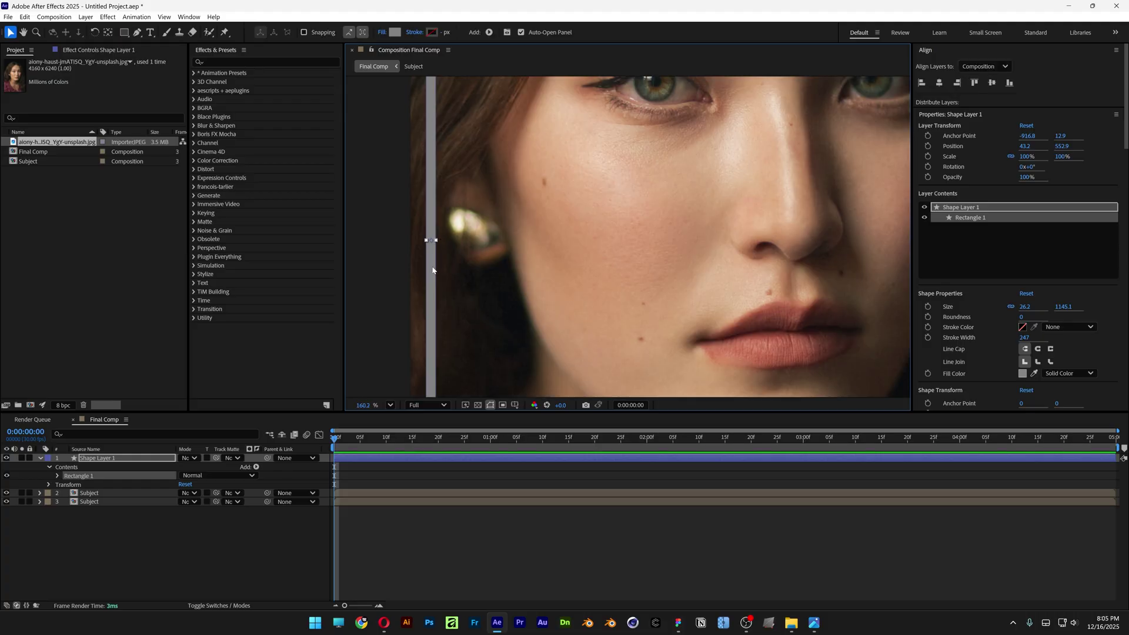
{"action": "left_click_drag", "start_coordinate": [432, 270], "coordinate": [425, 253]}
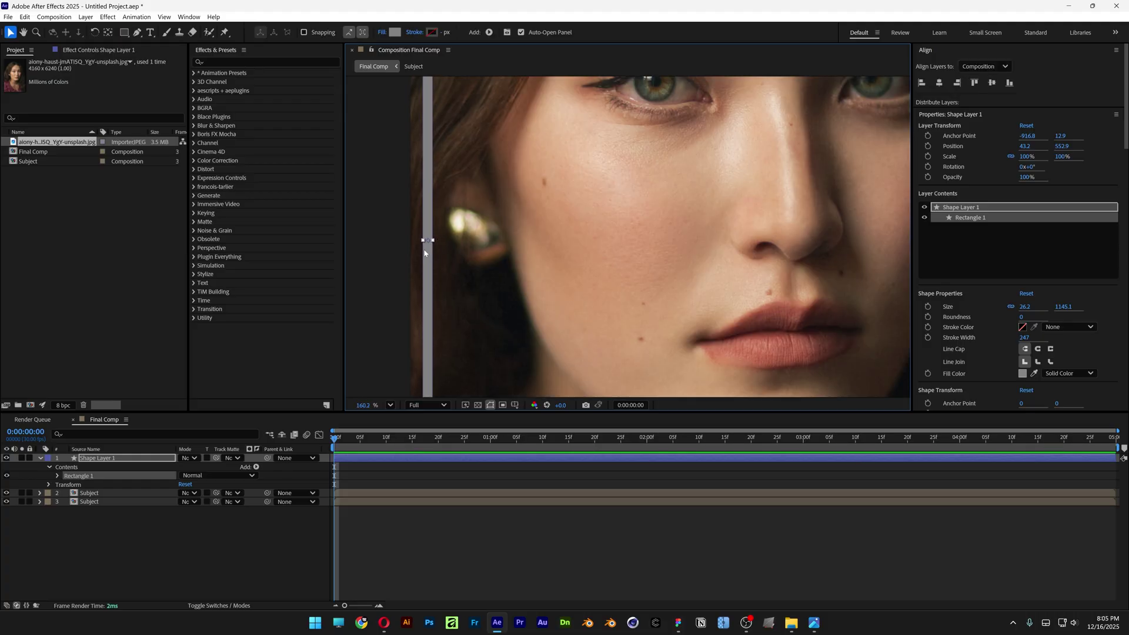
{"action": "left_click", "coordinate": [131, 463]}
{"action": "left_click", "coordinate": [256, 467]}
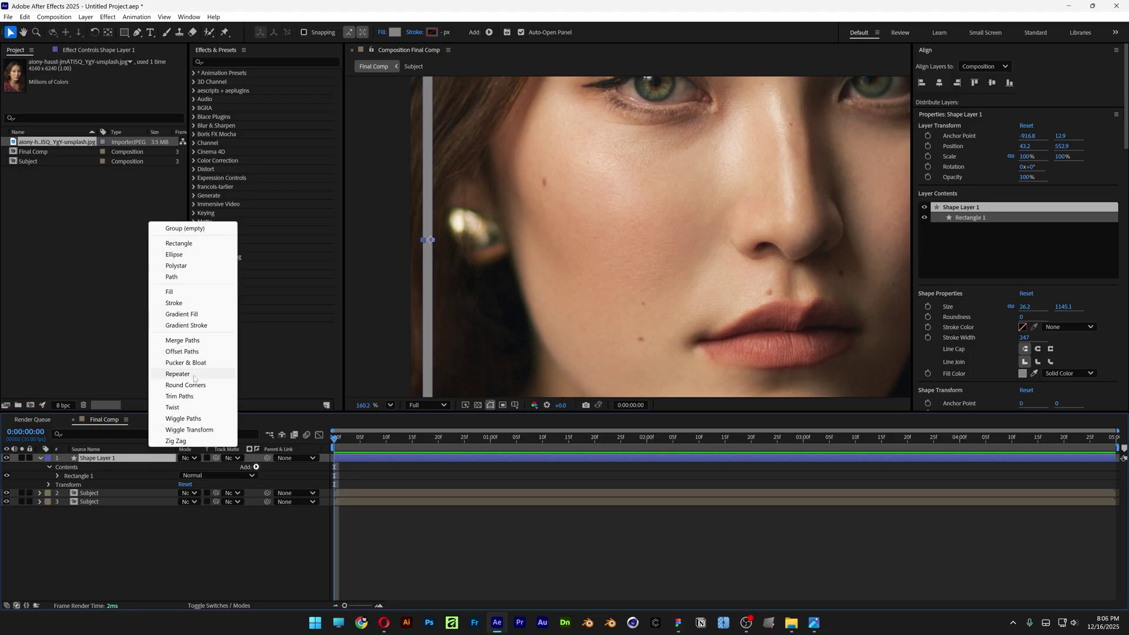
- Add a Repeater to the rectangle and set its transform Position to 44,0
{"action": "left_click", "coordinate": [178, 374]}
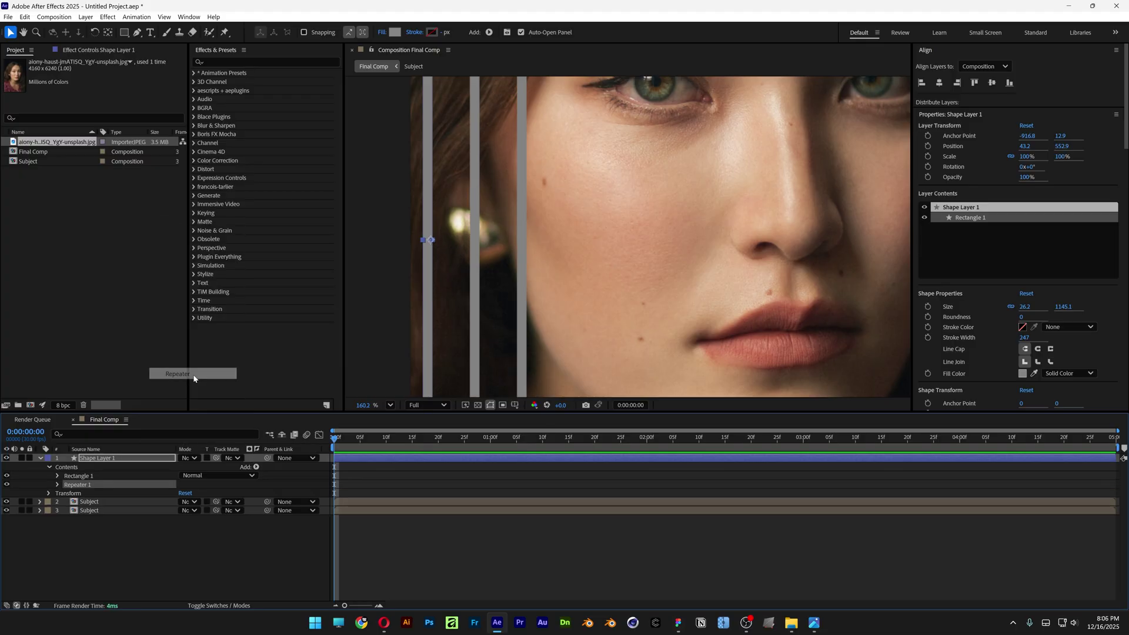
{"action": "left_click", "coordinate": [57, 485]}
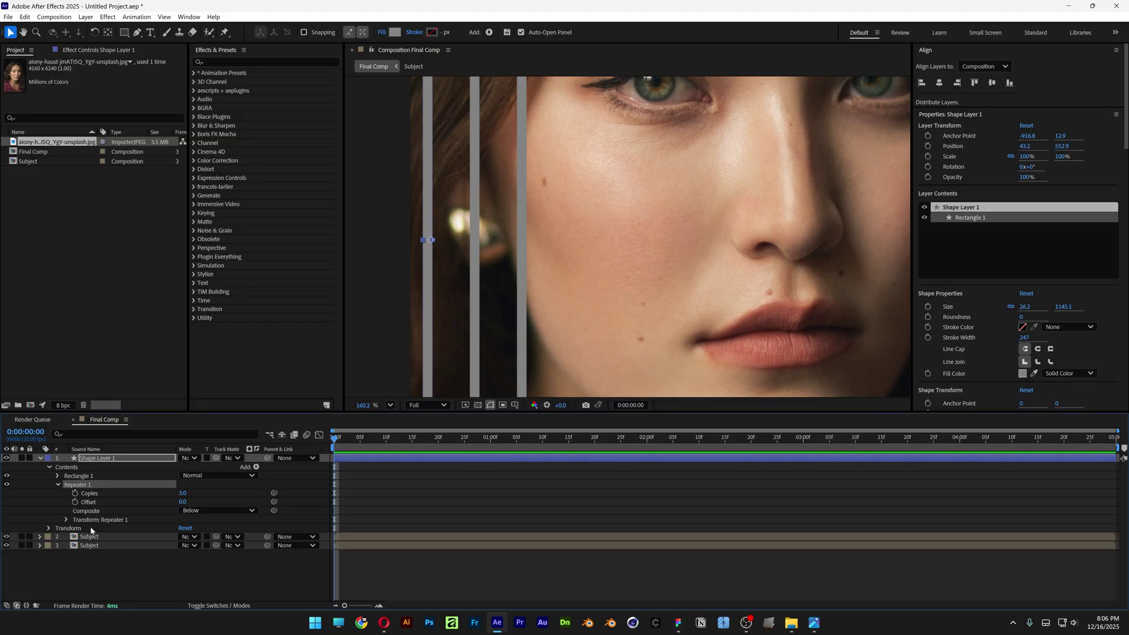
{"action": "left_click", "coordinate": [106, 520]}
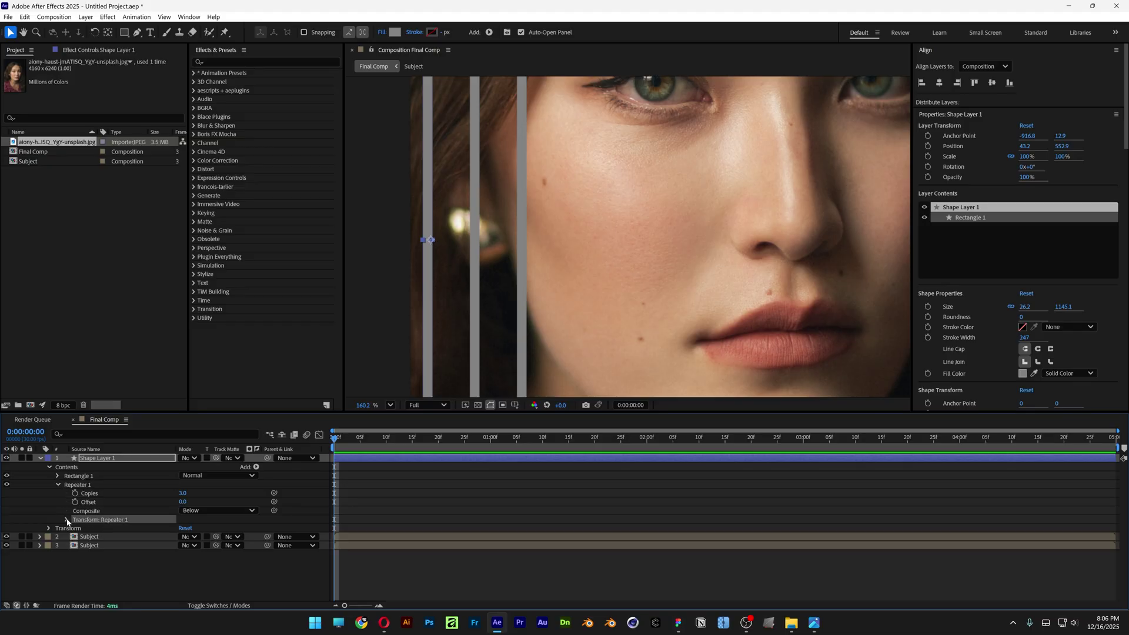
{"action": "left_click", "coordinate": [67, 520]}
{"action": "left_click", "coordinate": [101, 538]}
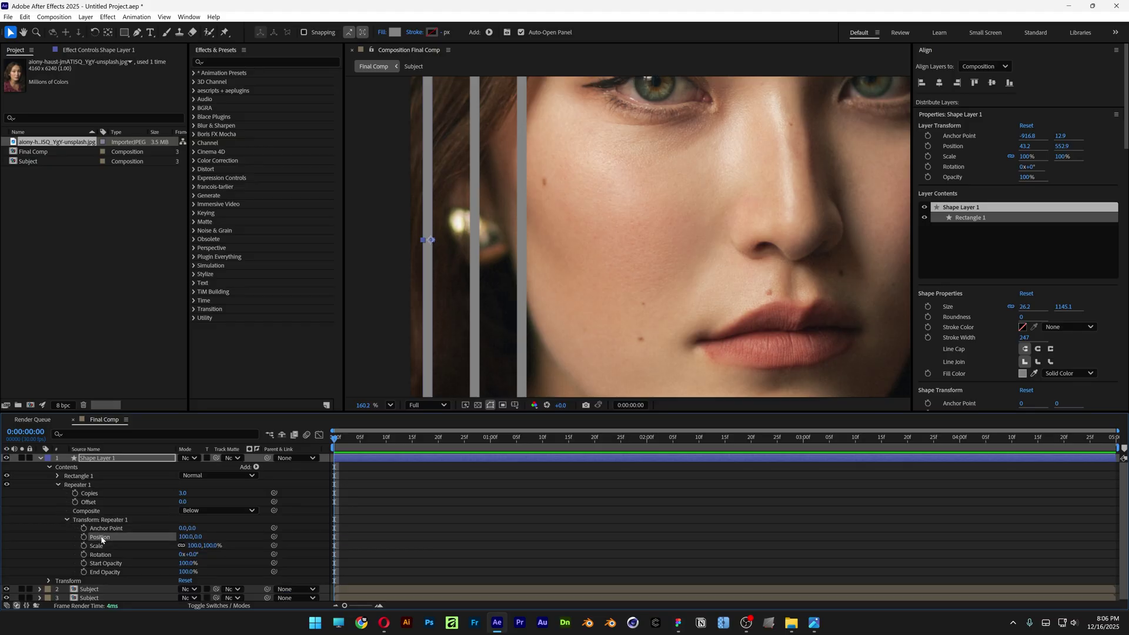
{"action": "left_click_drag", "start_coordinate": [184, 536], "coordinate": [154, 539]}
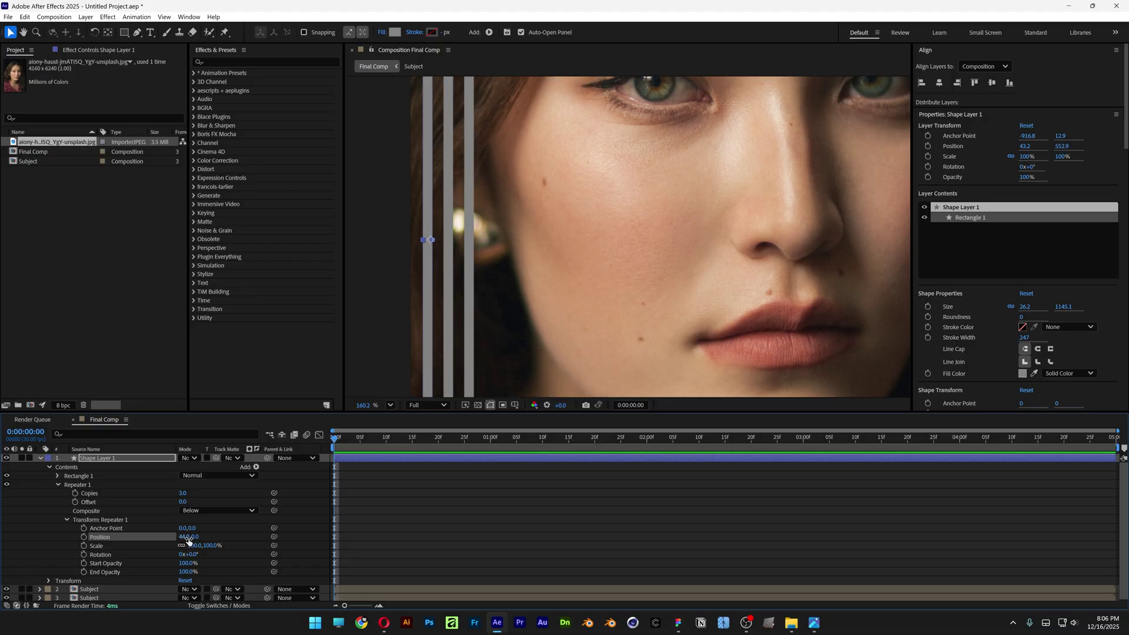
- Raise the Repeater's Copies to 55 so stripes cover the whole portrait
{"action": "left_click", "coordinate": [103, 495]}
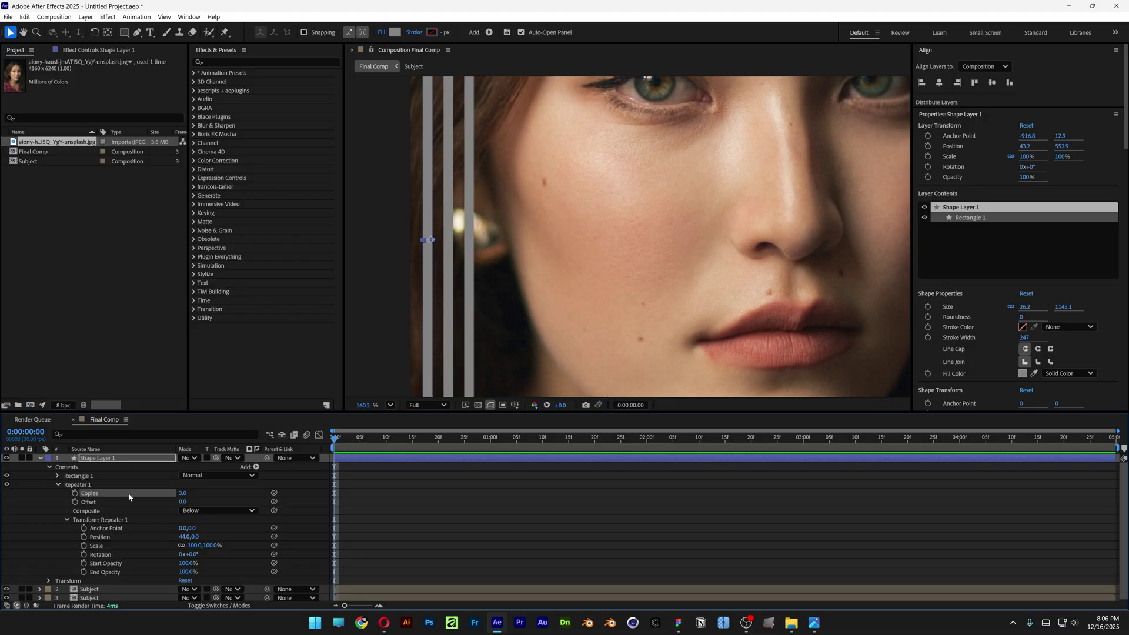
{"action": "left_click_drag", "start_coordinate": [184, 494], "coordinate": [202, 492]}
{"action": "key", "text": "shift+slash"}
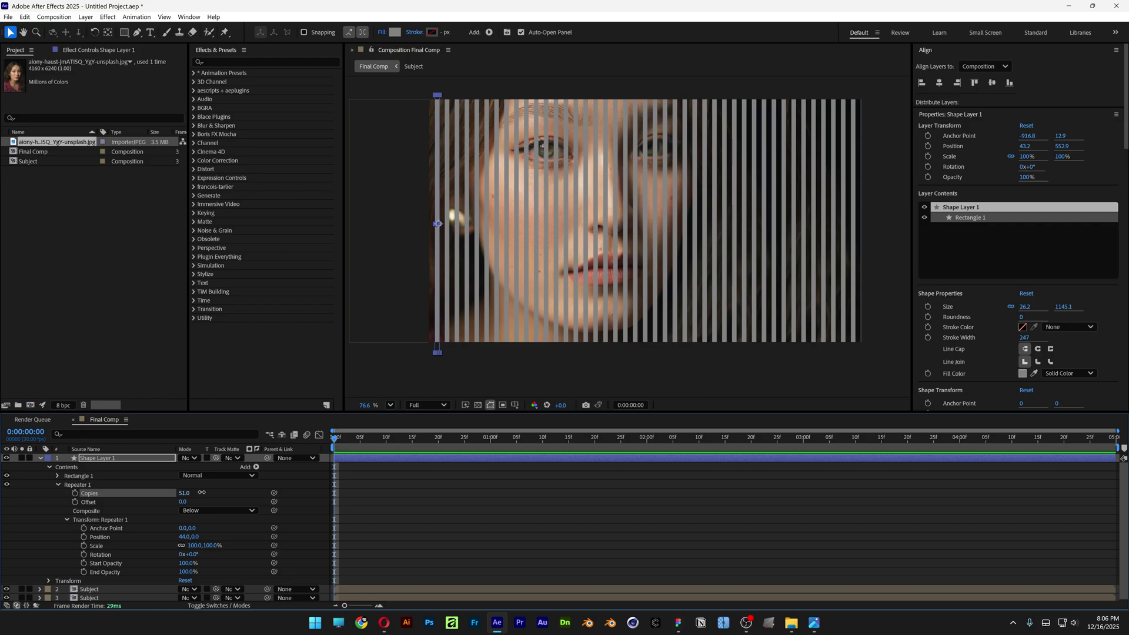
{"action": "left_click_drag", "start_coordinate": [202, 492], "coordinate": [203, 493]}
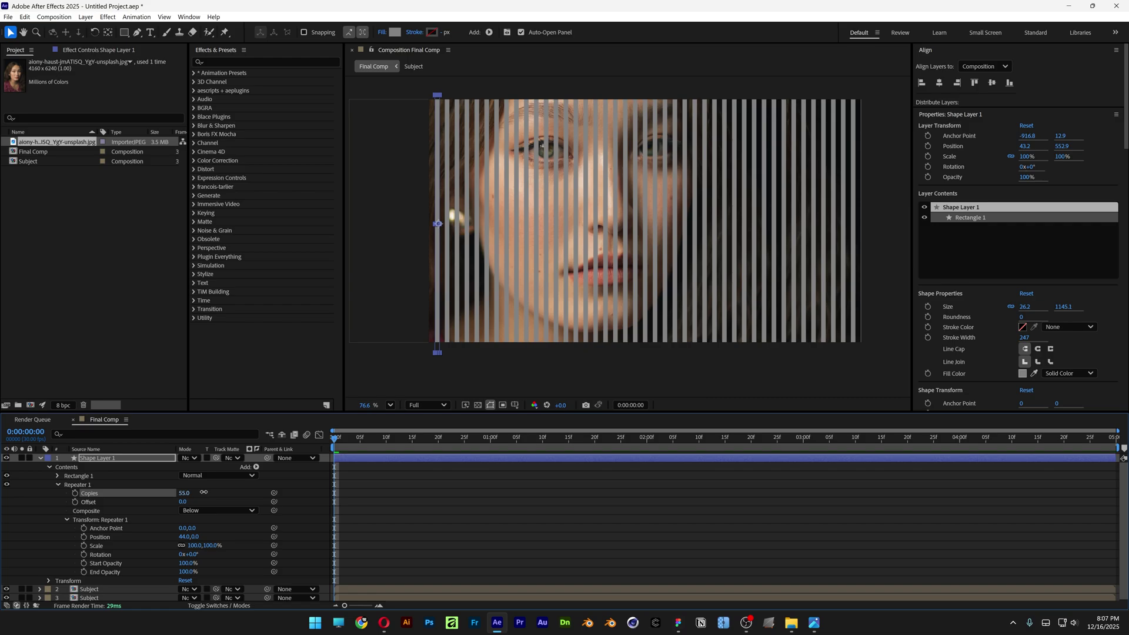
- Duplicate Shape Layer 1 and hide the new copy
{"action": "left_click", "coordinate": [106, 460]}
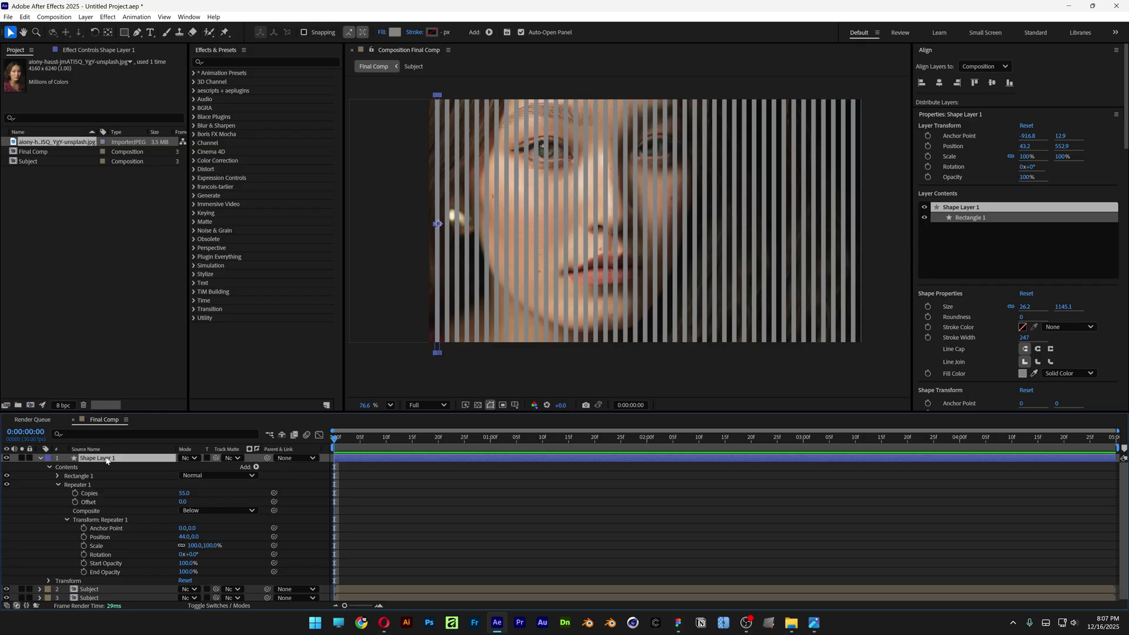
{"action": "key", "text": "ctrl+d"}
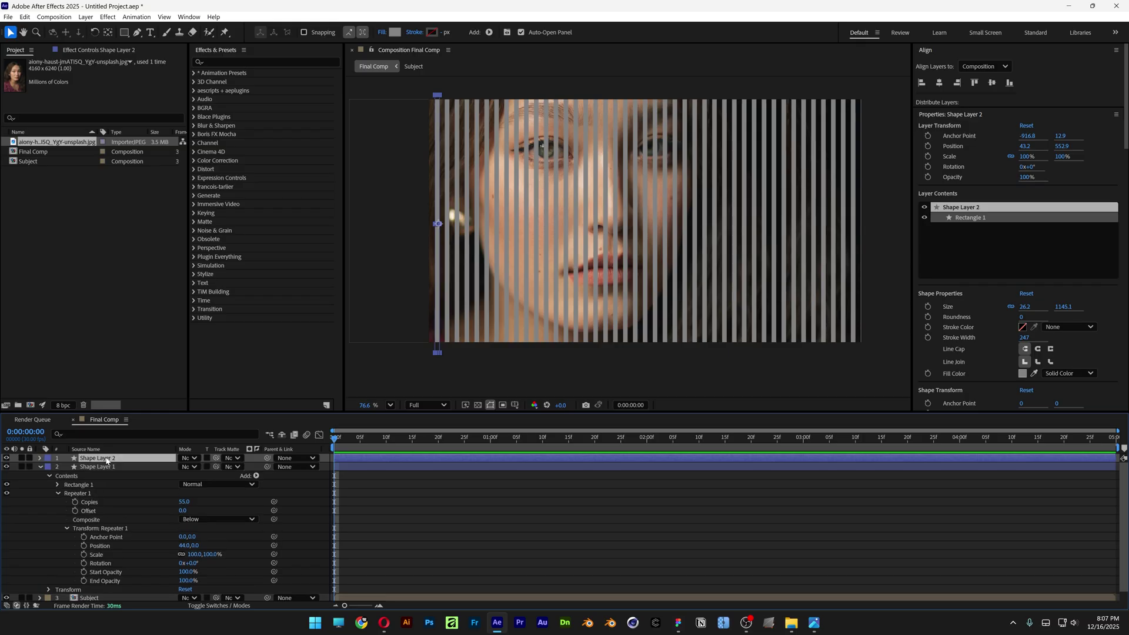
{"action": "left_click", "coordinate": [7, 459]}
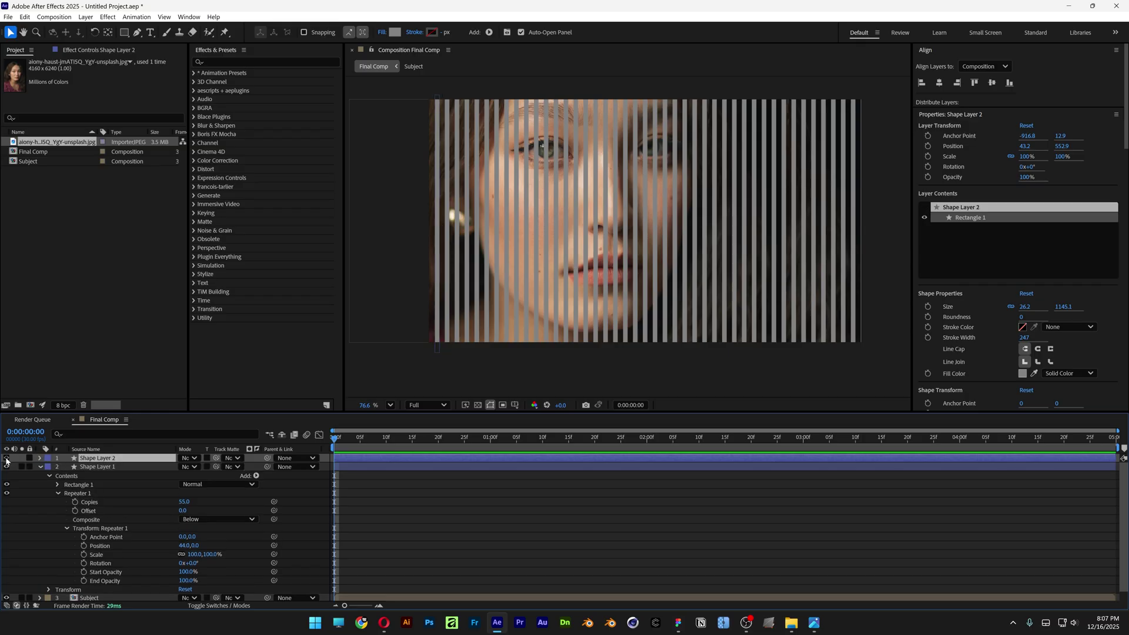
{"action": "left_click", "coordinate": [107, 468]}
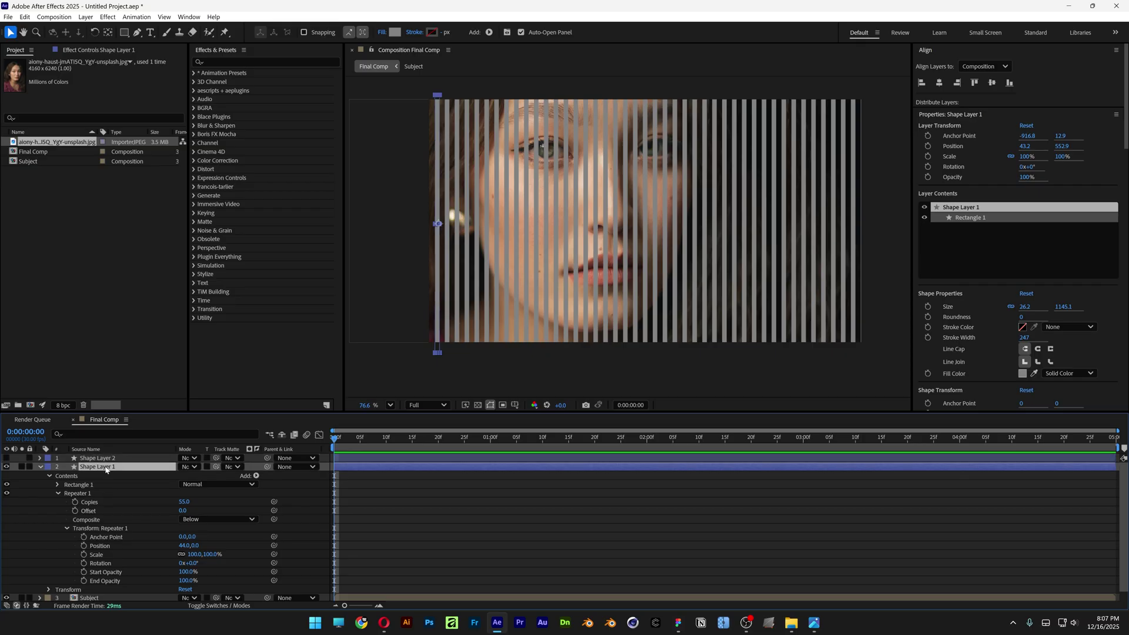
- Keyframe Shape Layer 1's Position from 0:00 to about 4:23, sliding stripes left to X -332.9, then preview
{"action": "key", "text": "p"}
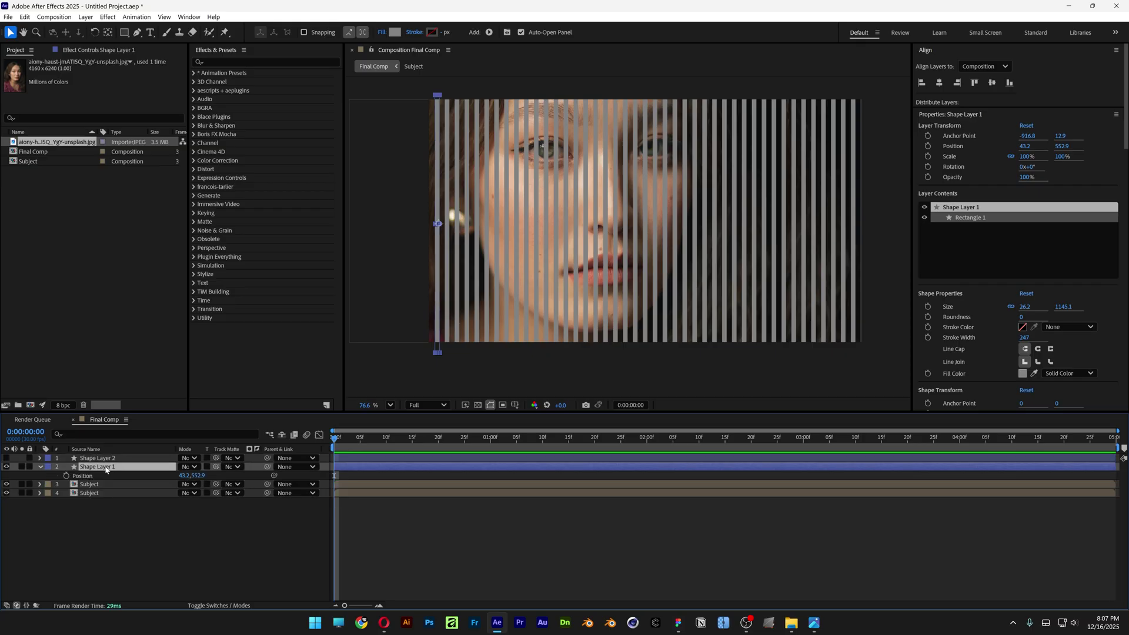
{"action": "left_click", "coordinate": [65, 476]}
{"action": "key", "text": "comma"}
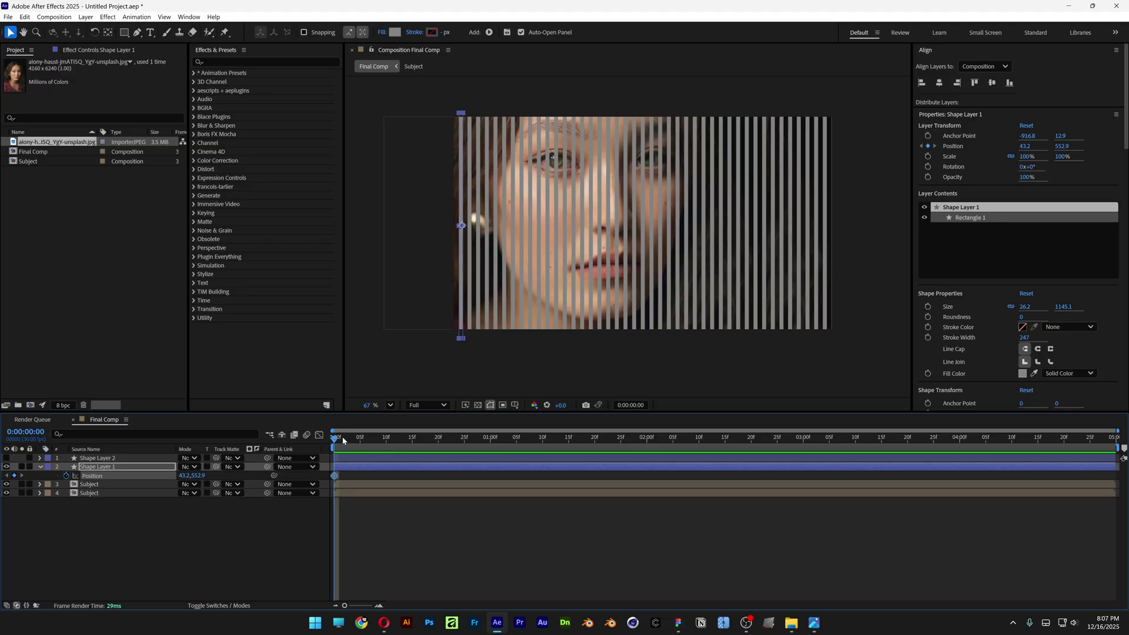
{"action": "left_click_drag", "start_coordinate": [342, 438], "coordinate": [491, 438]}
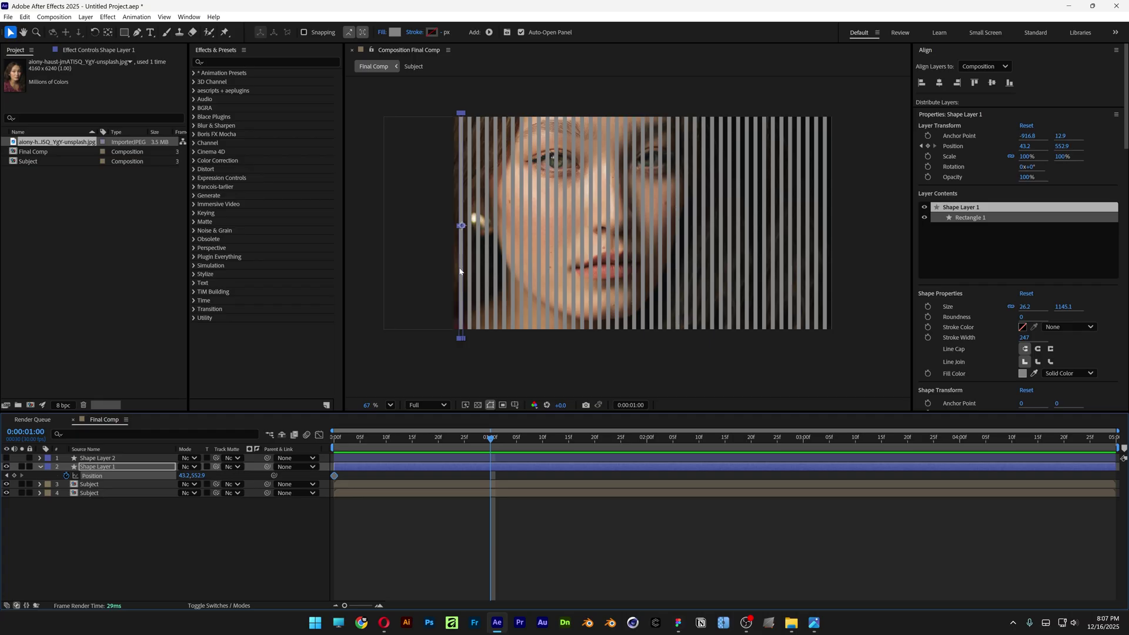
{"action": "left_click_drag", "start_coordinate": [460, 271], "coordinate": [385, 274]}
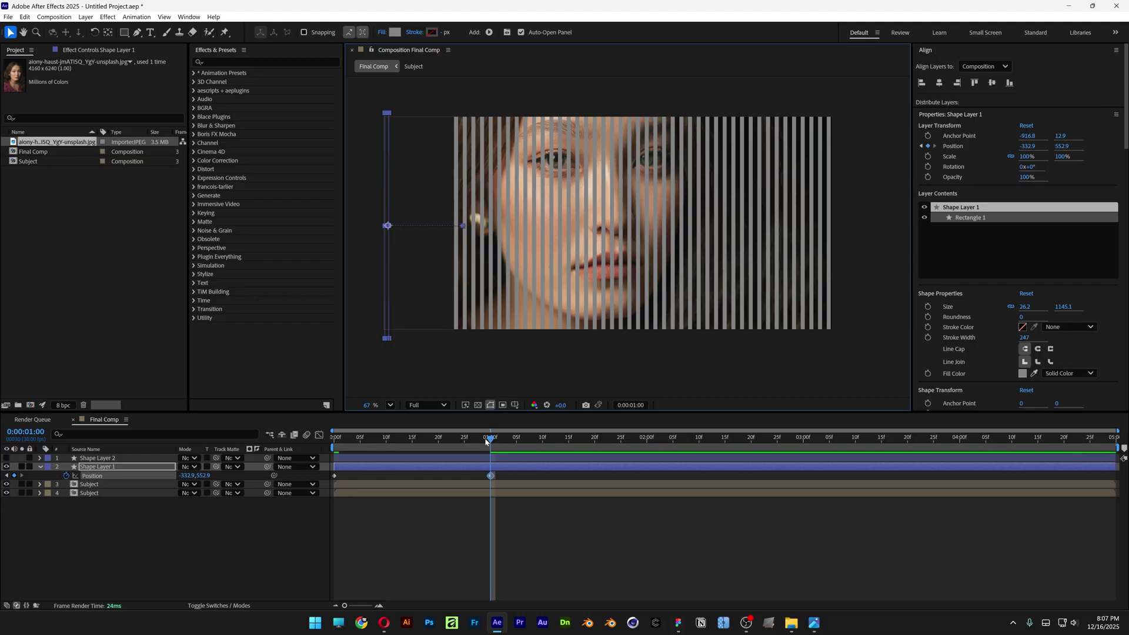
{"action": "left_click_drag", "start_coordinate": [491, 477], "coordinate": [1115, 490]}
{"action": "key", "text": "space"}
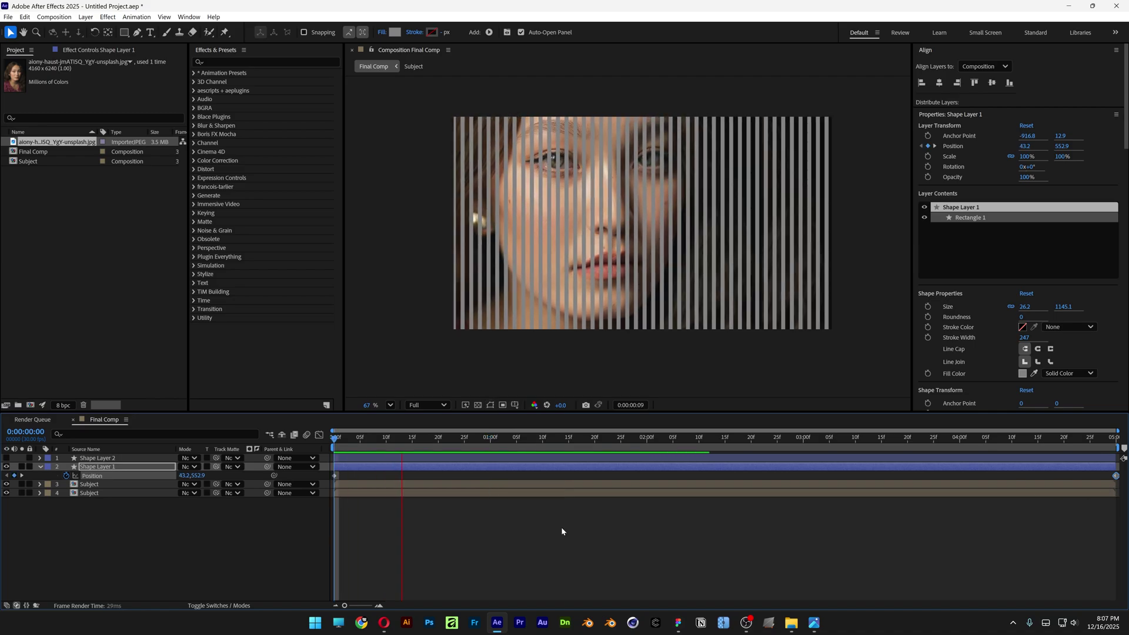
{"action": "key", "text": "space"}
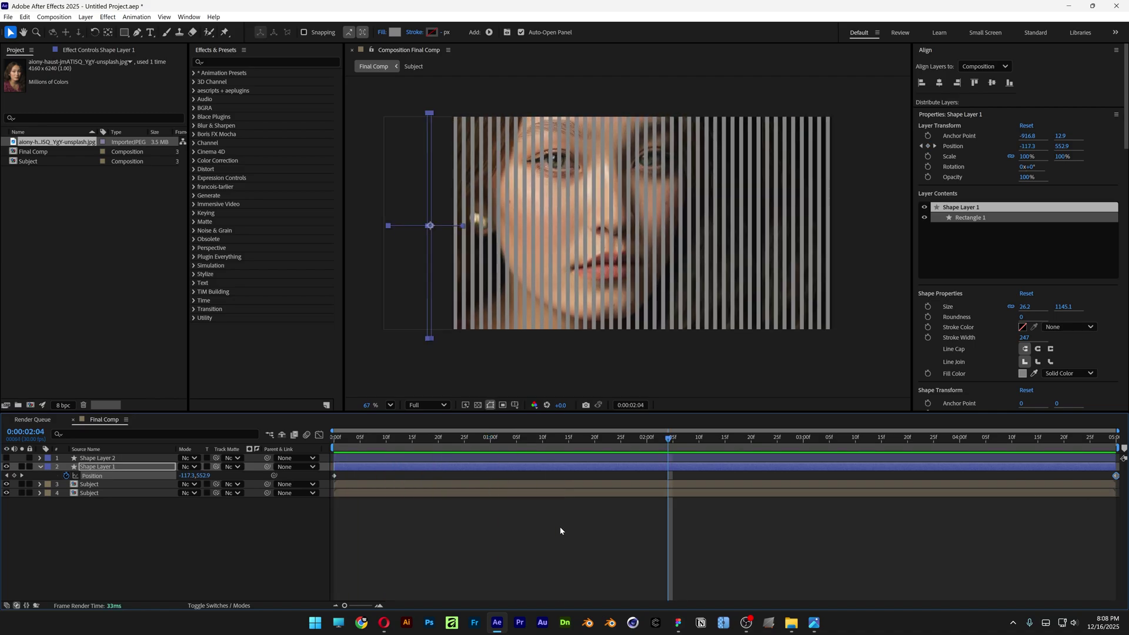
- Unhide Shape Layer 2, add a Position keyframe at 0:00 (X 43.2), and move to 1:04
{"action": "left_click", "coordinate": [117, 459]}
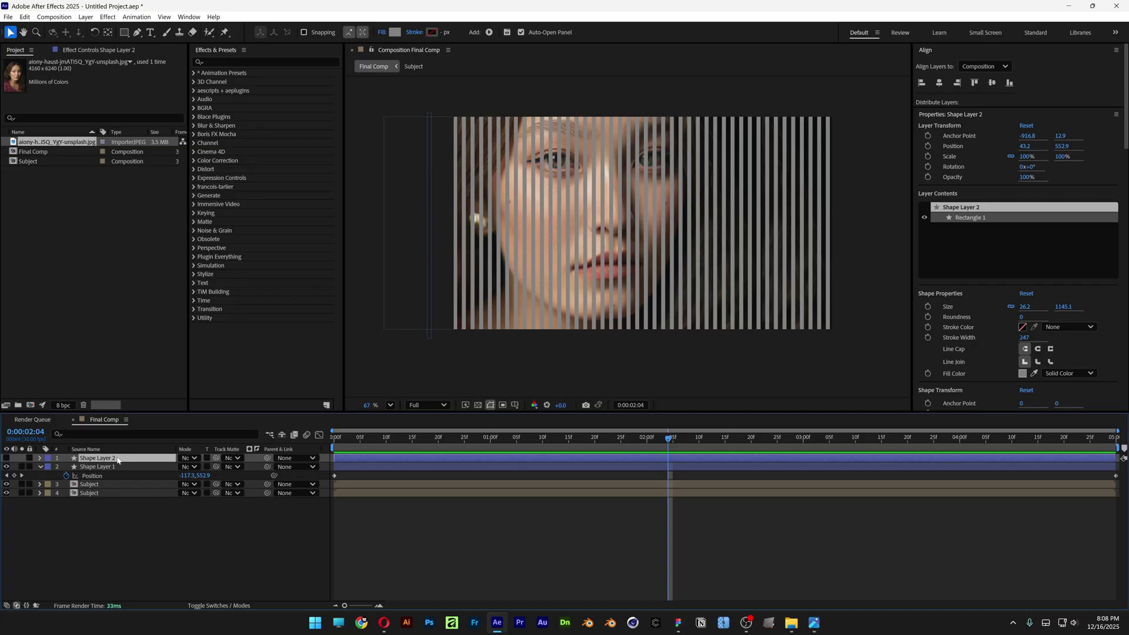
{"action": "key", "text": "Home"}
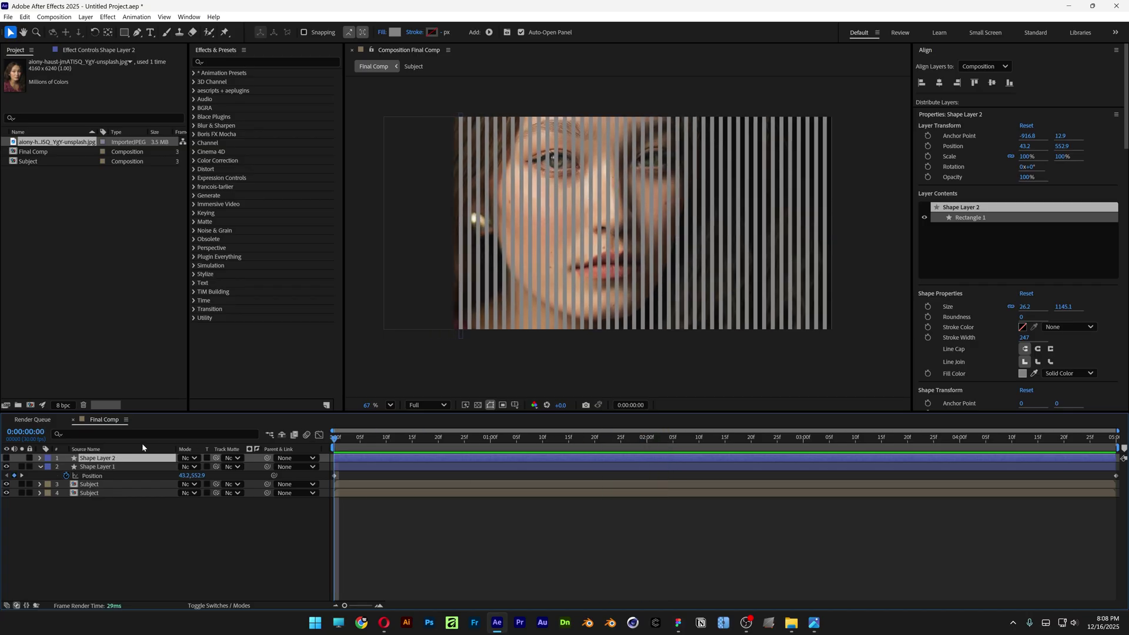
{"action": "left_click", "coordinate": [6, 458]}
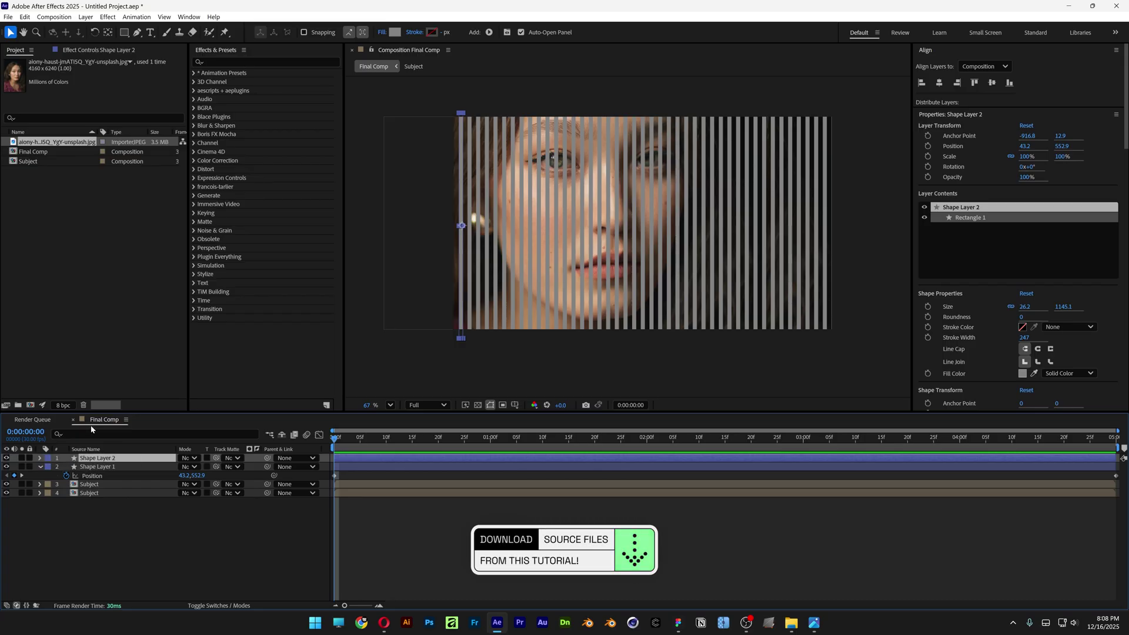
{"action": "key", "text": "p"}
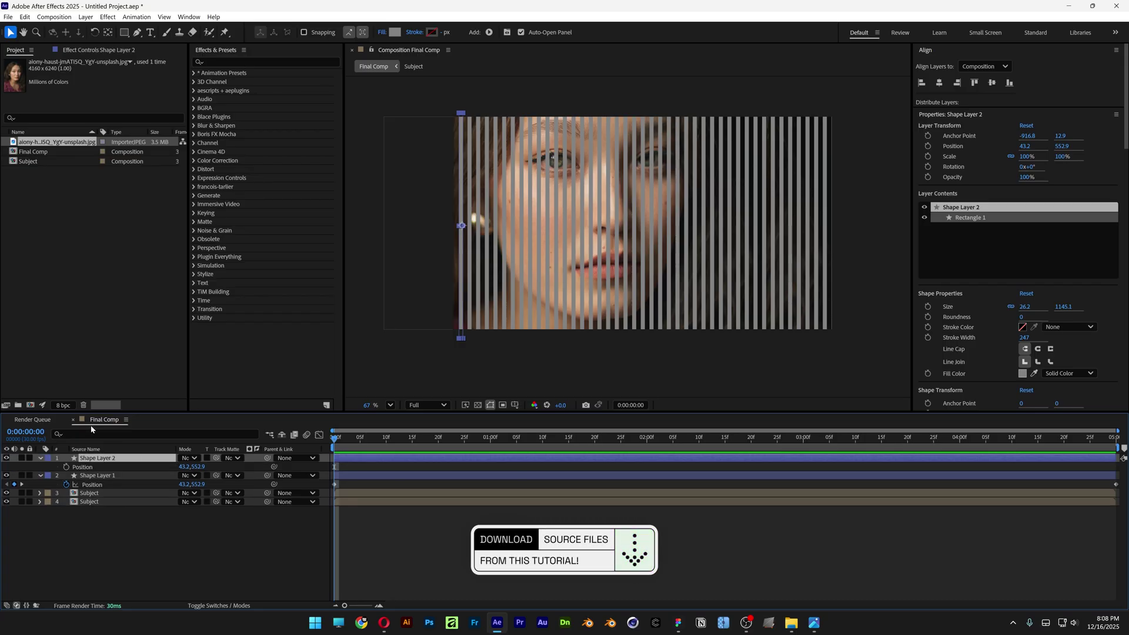
{"action": "left_click", "coordinate": [66, 467]}
{"action": "left_click_drag", "start_coordinate": [505, 439], "coordinate": [511, 441]}
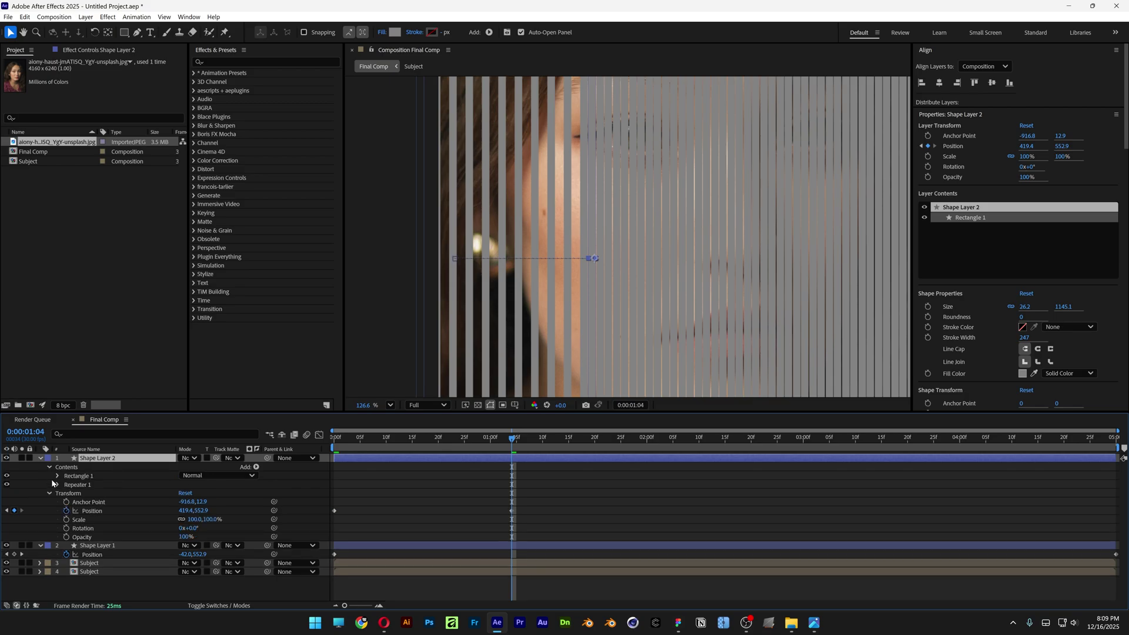
- Set Shape Layer 2's Repeater 1 Offset to -13.0 so its stripes span the frame
{"action": "left_click", "coordinate": [57, 485]}
{"action": "left_click", "coordinate": [89, 503]}
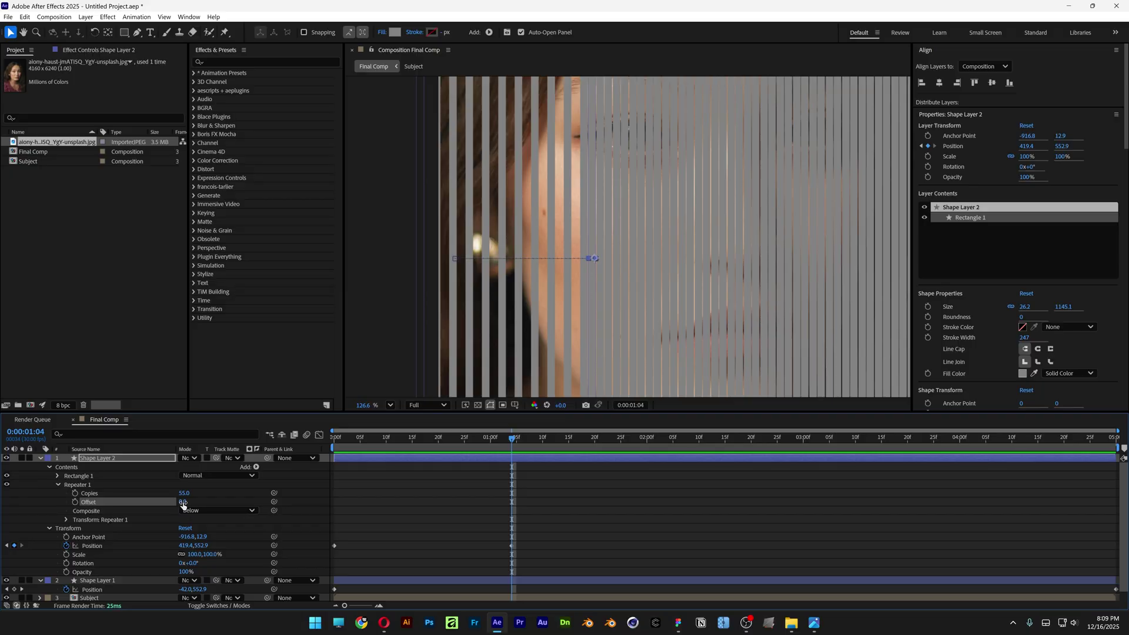
{"action": "left_click_drag", "start_coordinate": [180, 502], "coordinate": [178, 501]}
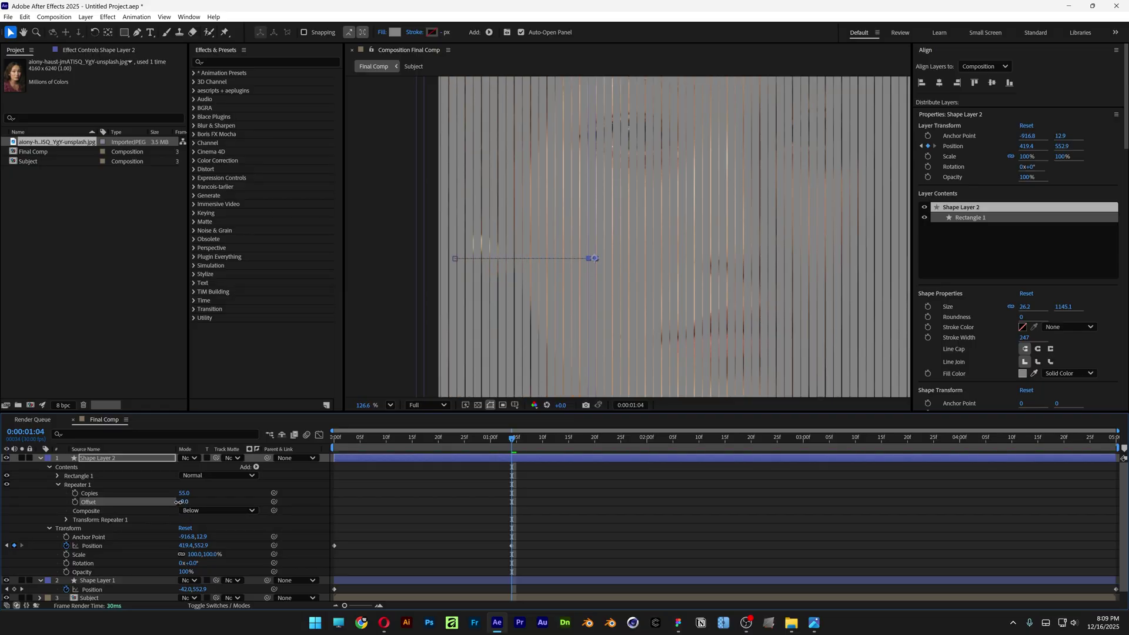
{"action": "key", "text": "period"}
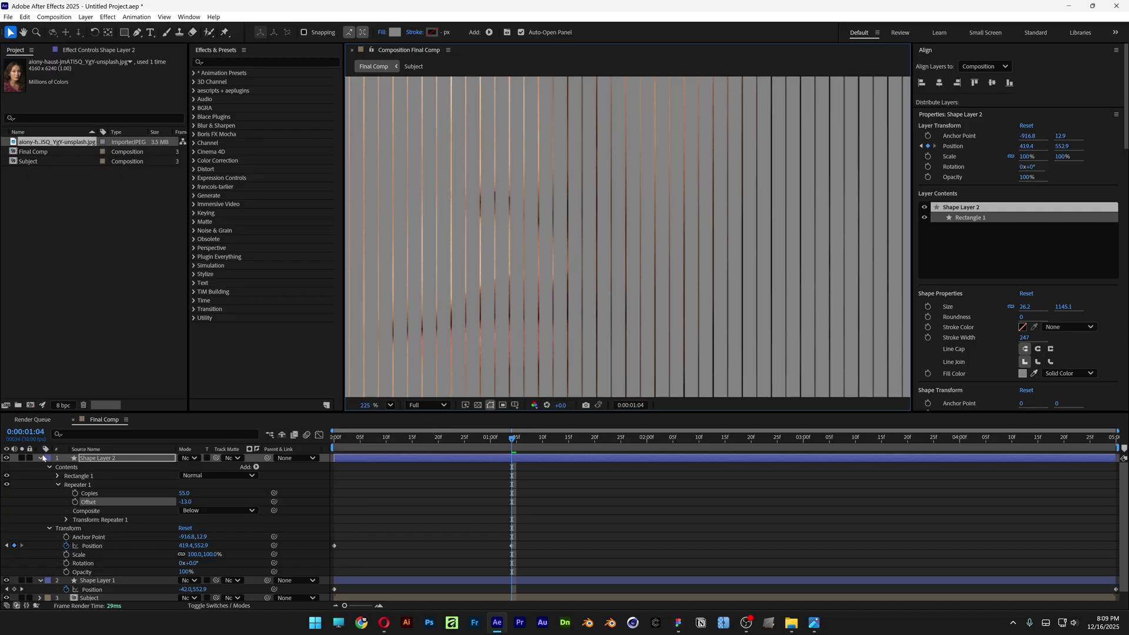
- Collapse Shape Layer 2 and set its stroke width to 1 px
{"action": "left_click", "coordinate": [40, 458]}
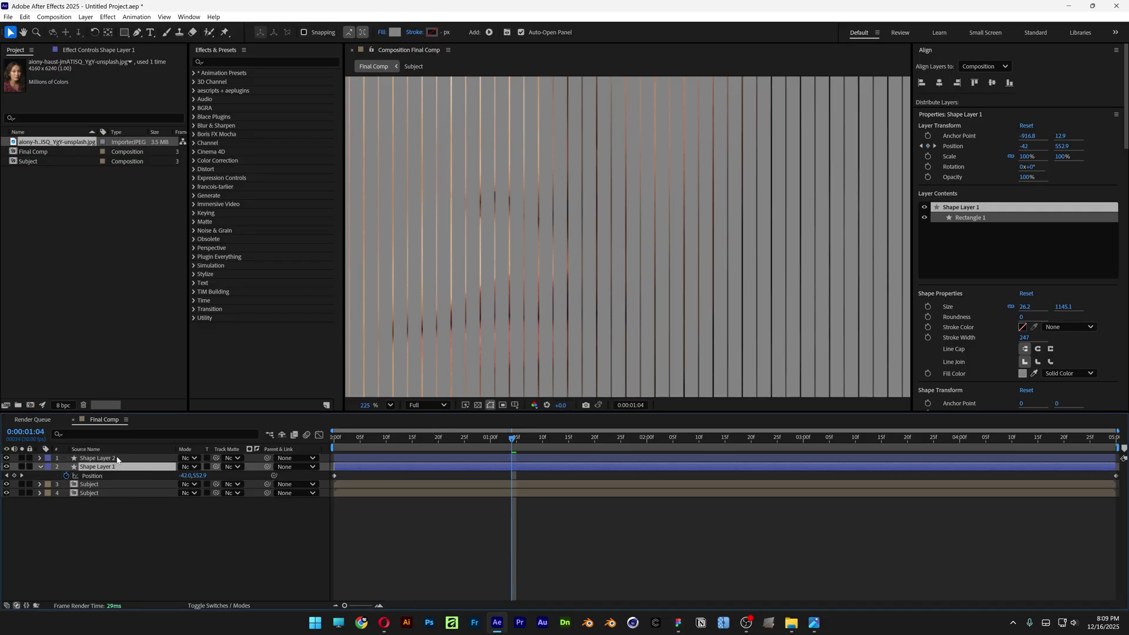
{"action": "left_click", "coordinate": [442, 32]}
{"action": "type", "text": "1"}
{"action": "key", "text": "Return"}
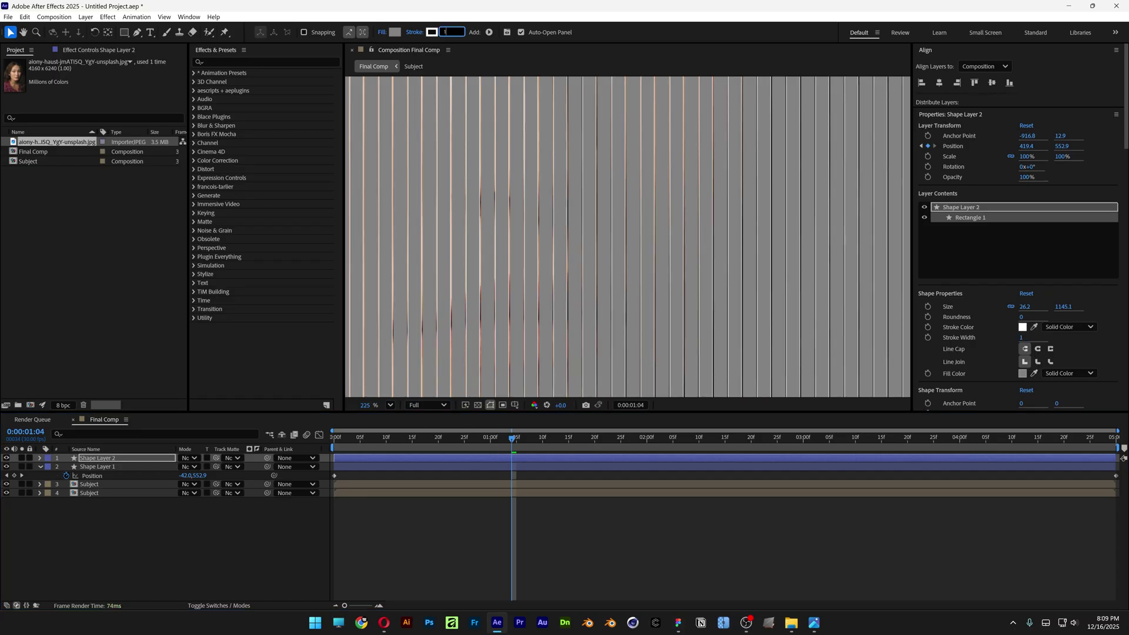
- Set fill and stroke colours to grey 838383, then give Shape Layer 1 the grey stroke
{"action": "left_click", "coordinate": [395, 32]}
{"action": "double_click", "coordinate": [636, 369]}
{"action": "key", "text": "ctrl+c"}
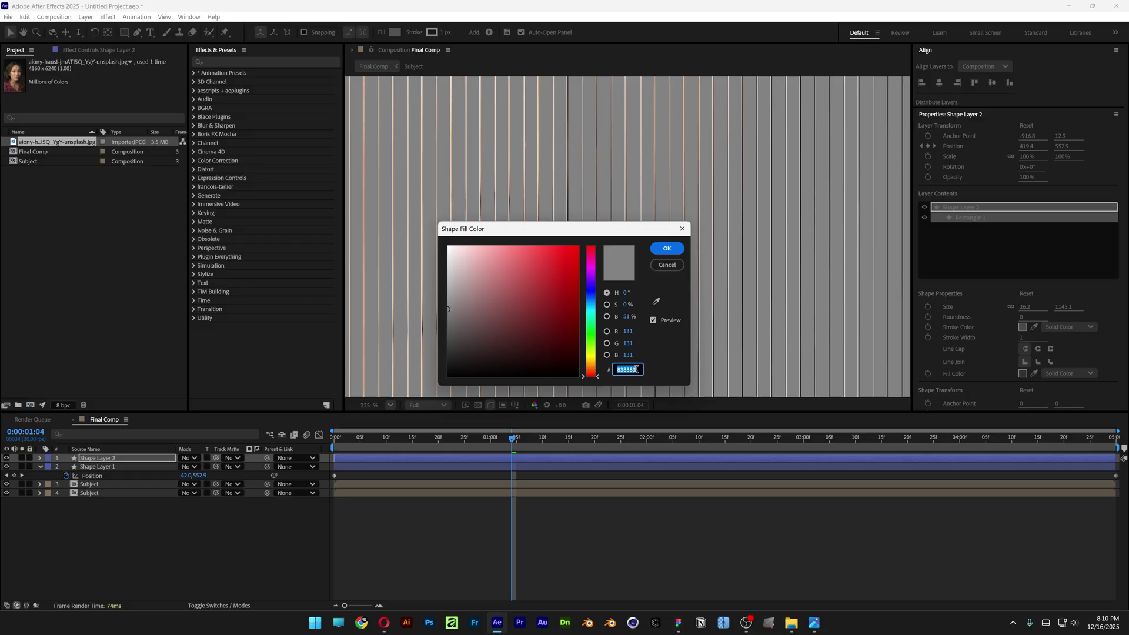
{"action": "left_click", "coordinate": [666, 249]}
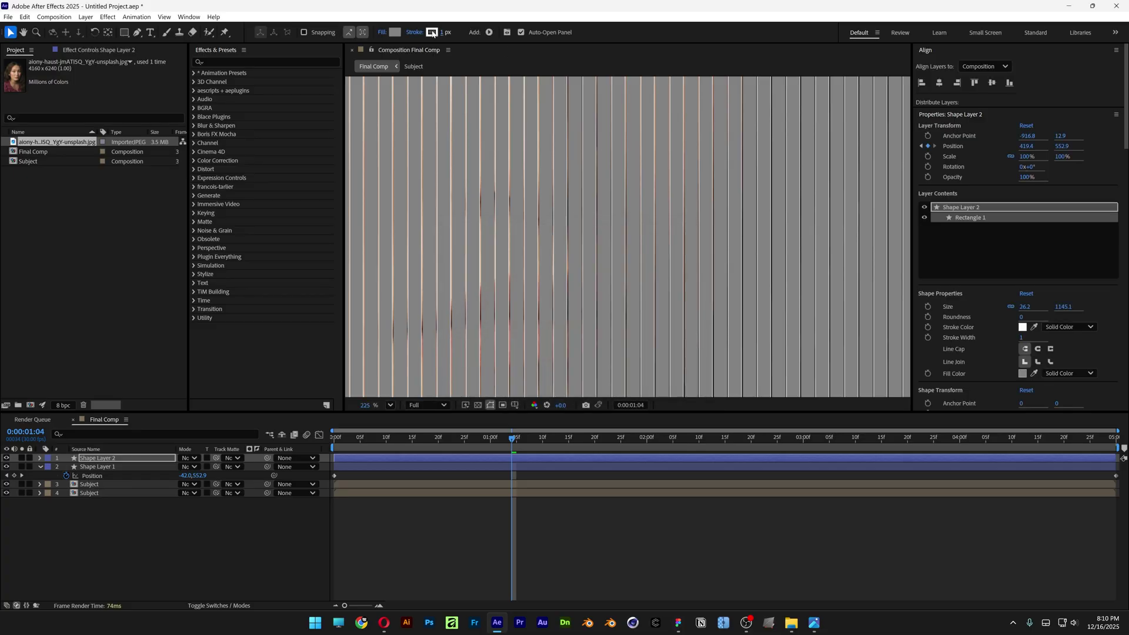
{"action": "left_click", "coordinate": [431, 32]}
{"action": "key", "text": "ctrl+v"}
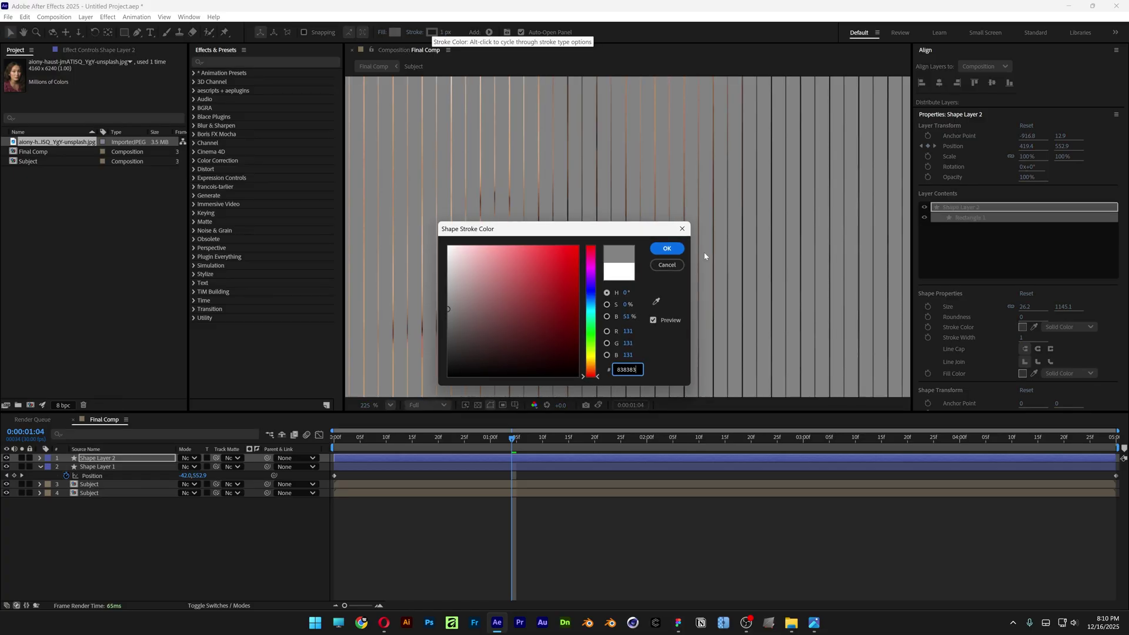
{"action": "left_click", "coordinate": [666, 248]}
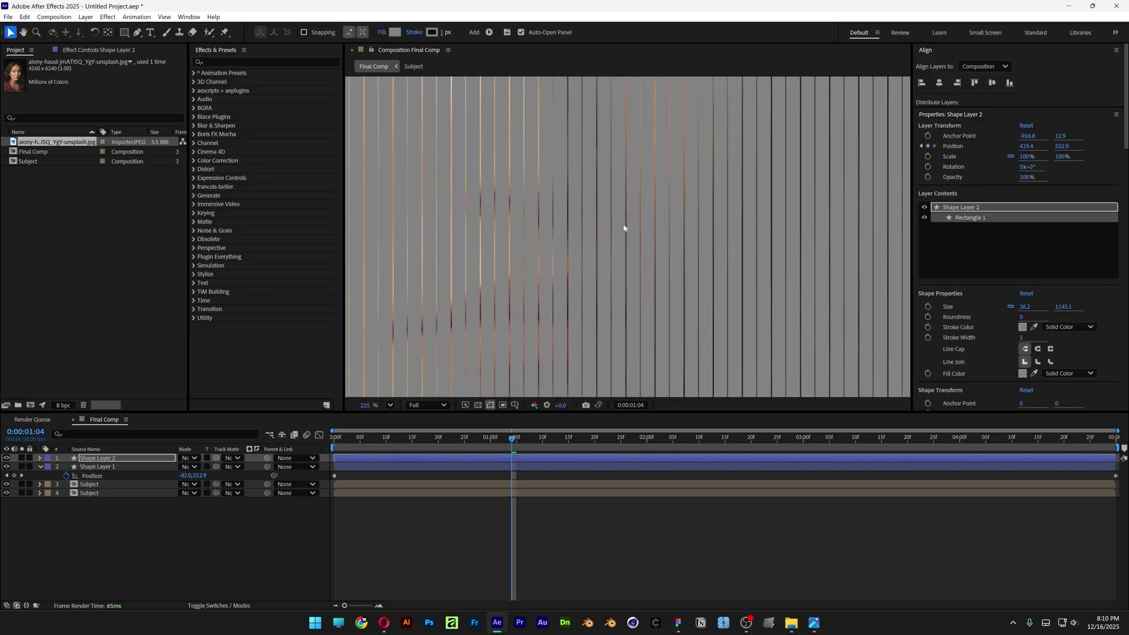
{"action": "left_click", "coordinate": [138, 465]}
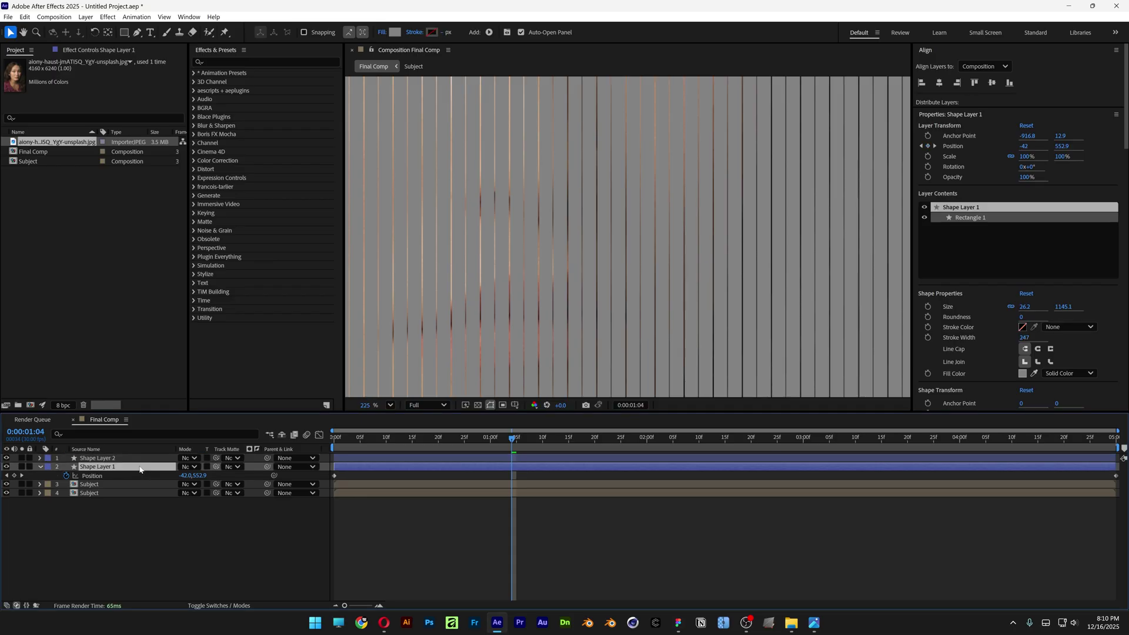
{"action": "left_click", "coordinate": [431, 32]}
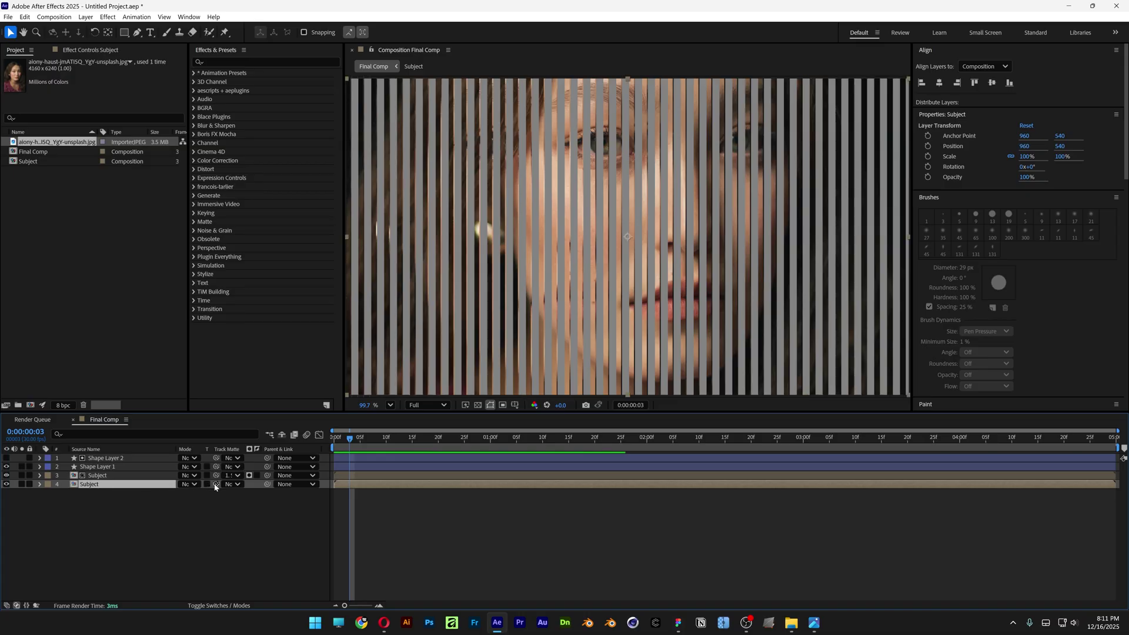
- Make Shape Layer 1 the lower Subject layer's track matte and check another frame
{"action": "left_click_drag", "start_coordinate": [216, 484], "coordinate": [121, 468]}
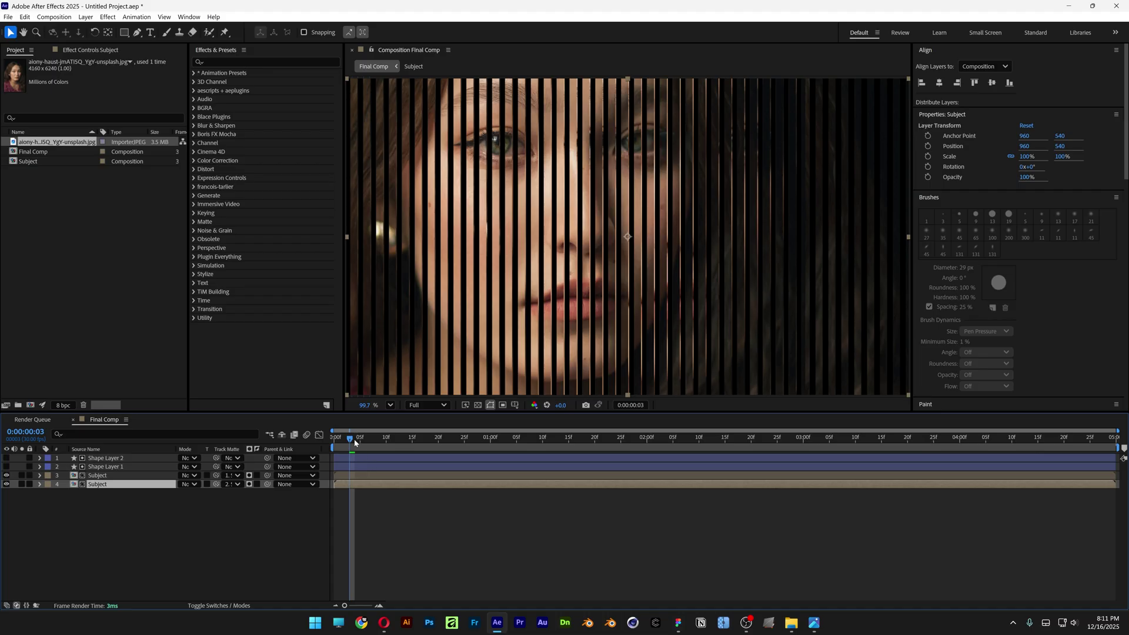
{"action": "mouse_move", "coordinate": [355, 442]}
{"action": "left_mouse_down"}
{"action": "mouse_move", "coordinate": [458, 442]}
{"action": "mouse_move", "coordinate": [336, 442]}
{"action": "left_mouse_up"}
- Move Shape Layer 2's second Position keyframe to about 4:14 and preview the slower drift
{"action": "left_click", "coordinate": [394, 475]}
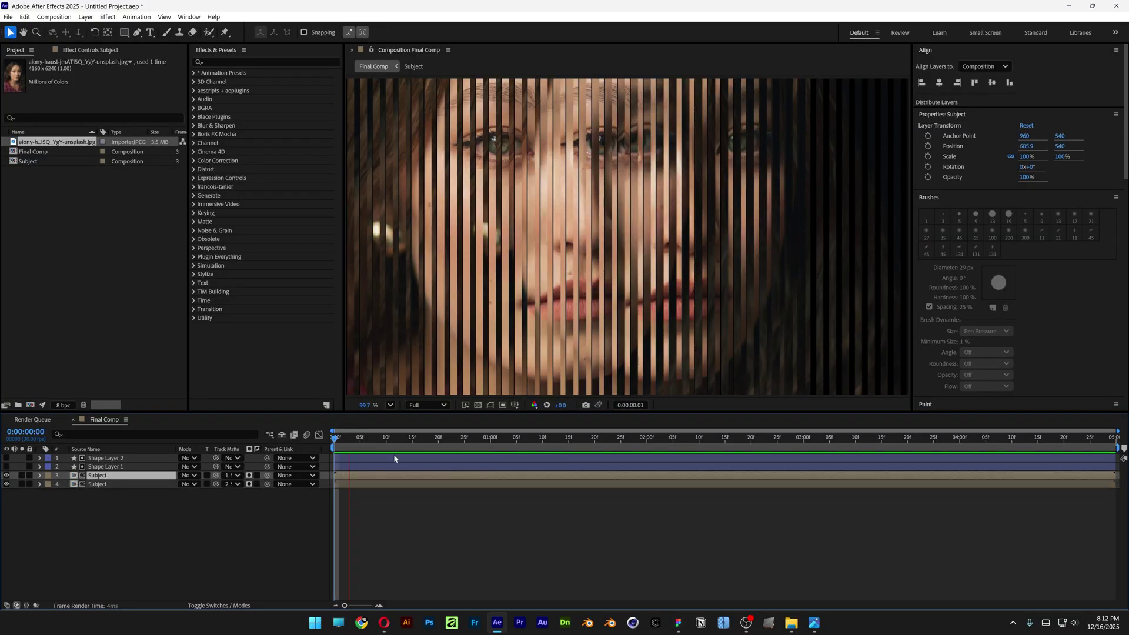
{"action": "key", "text": "space"}
{"action": "key", "text": "space"}
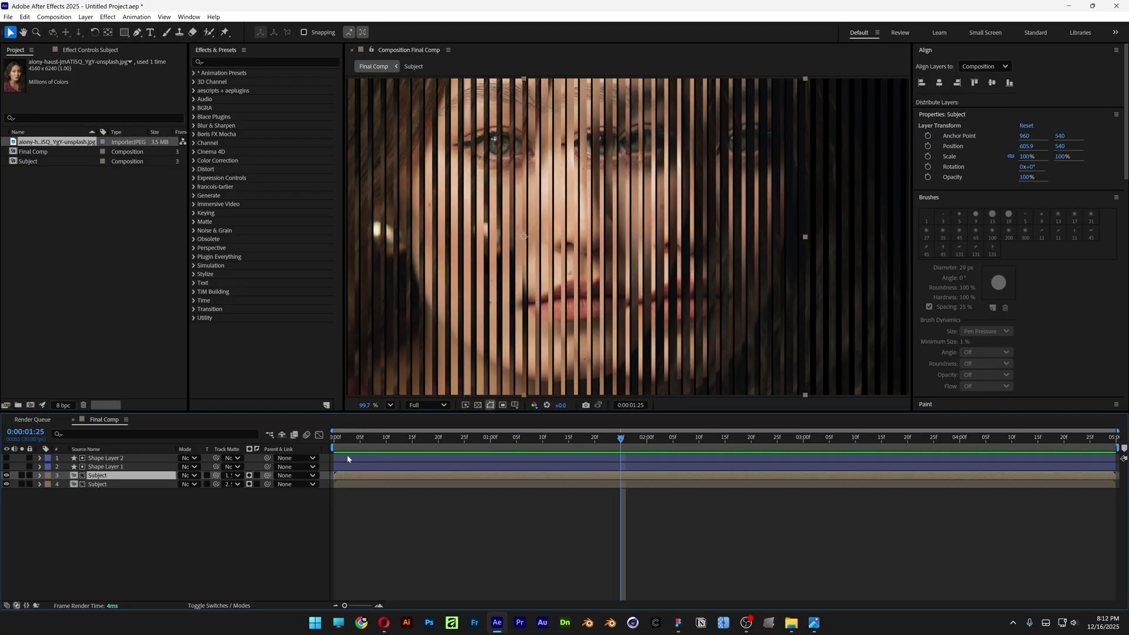
{"action": "left_click", "coordinate": [146, 460]}
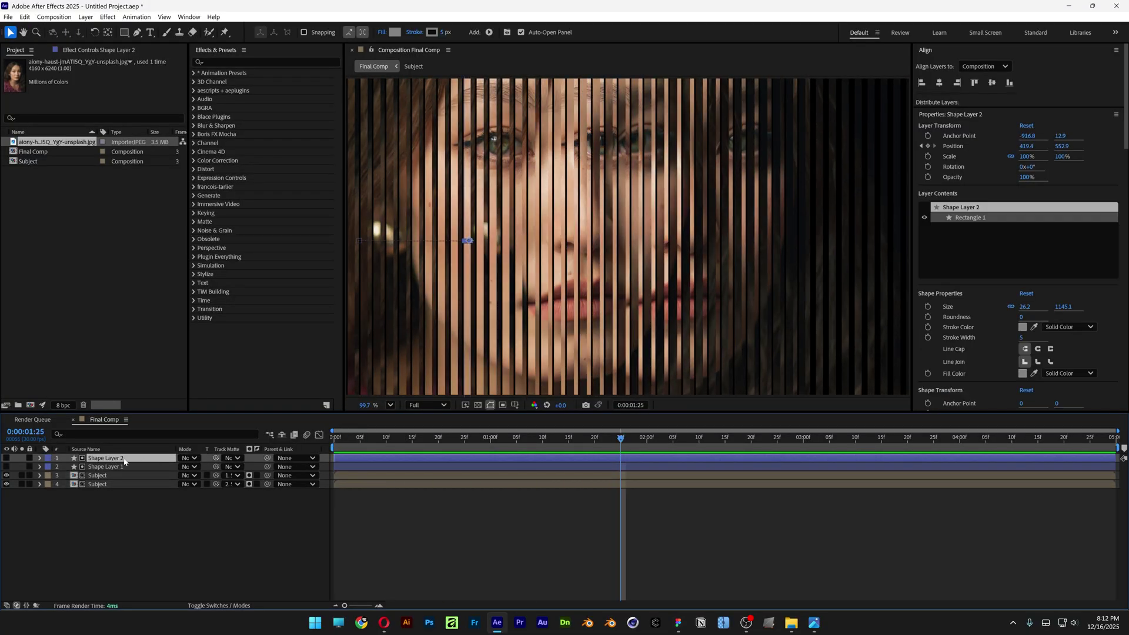
{"action": "key", "text": "p"}
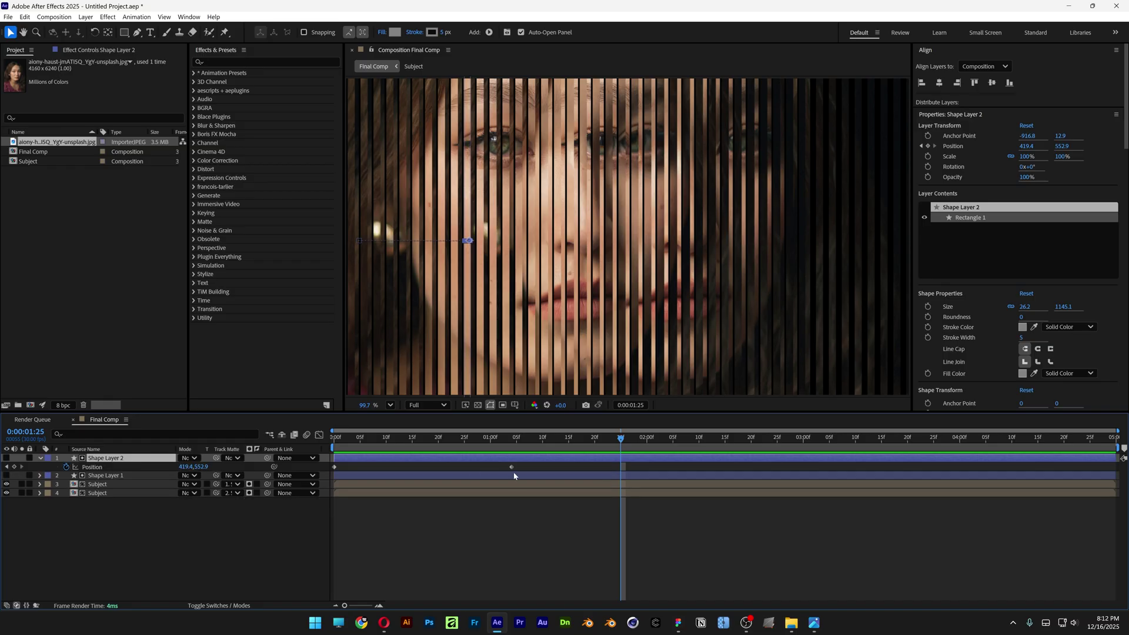
{"action": "left_click_drag", "start_coordinate": [511, 468], "coordinate": [1114, 478]}
{"action": "key", "text": "Home"}
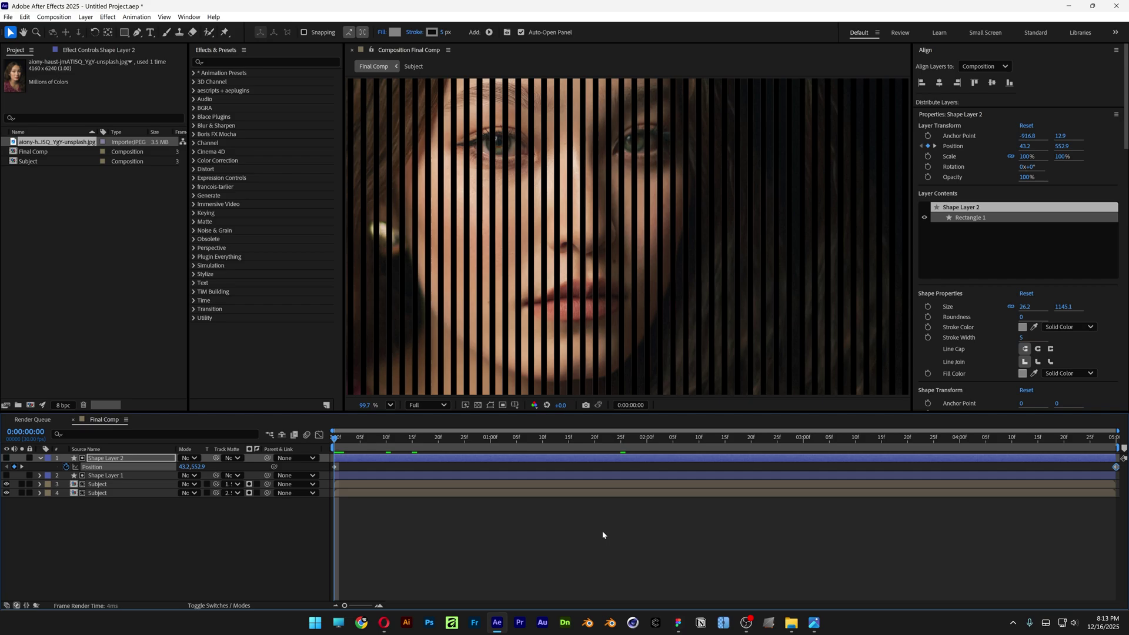
{"action": "key", "text": "space"}
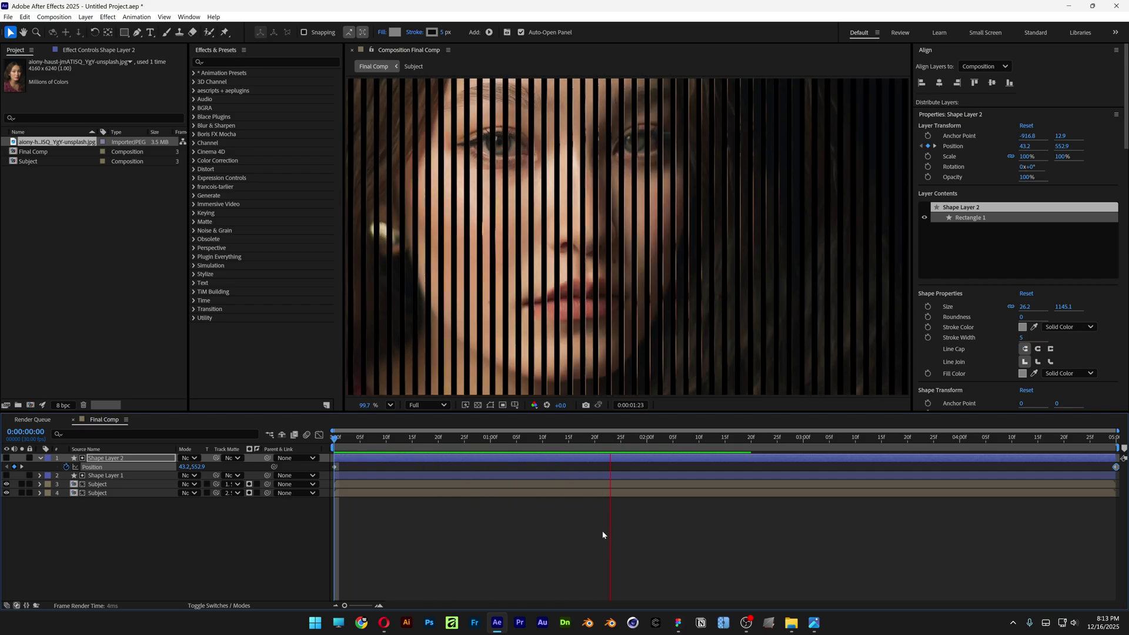
{"action": "key", "text": "space"}
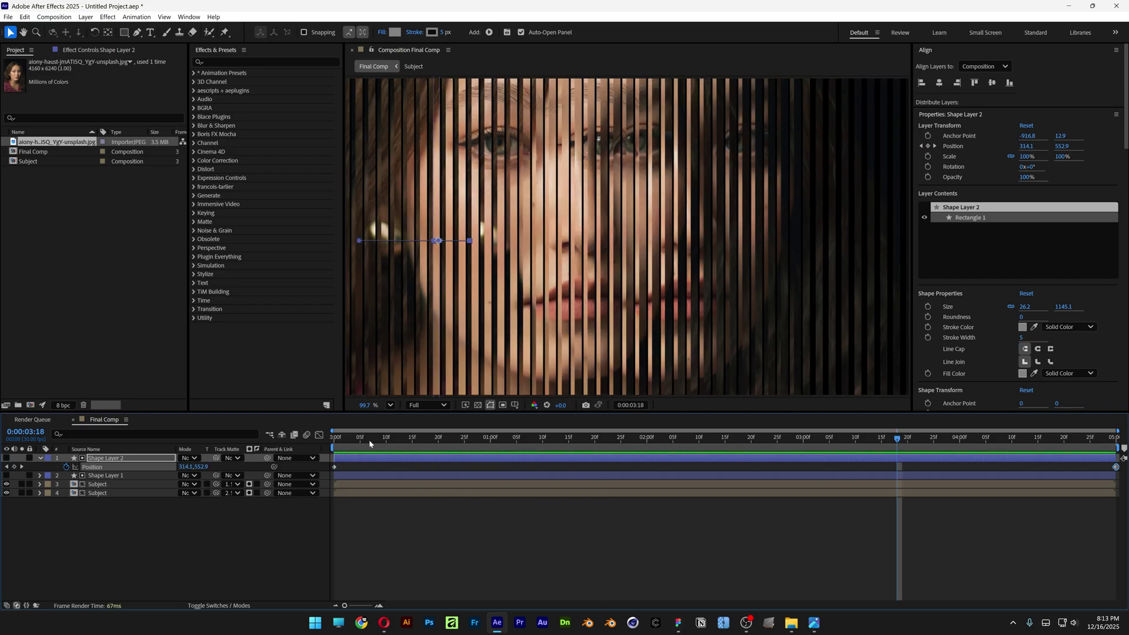
- Set the upper Subject layer's blend mode to Lighter Color and preview the illusion
{"action": "left_click", "coordinate": [103, 485]}
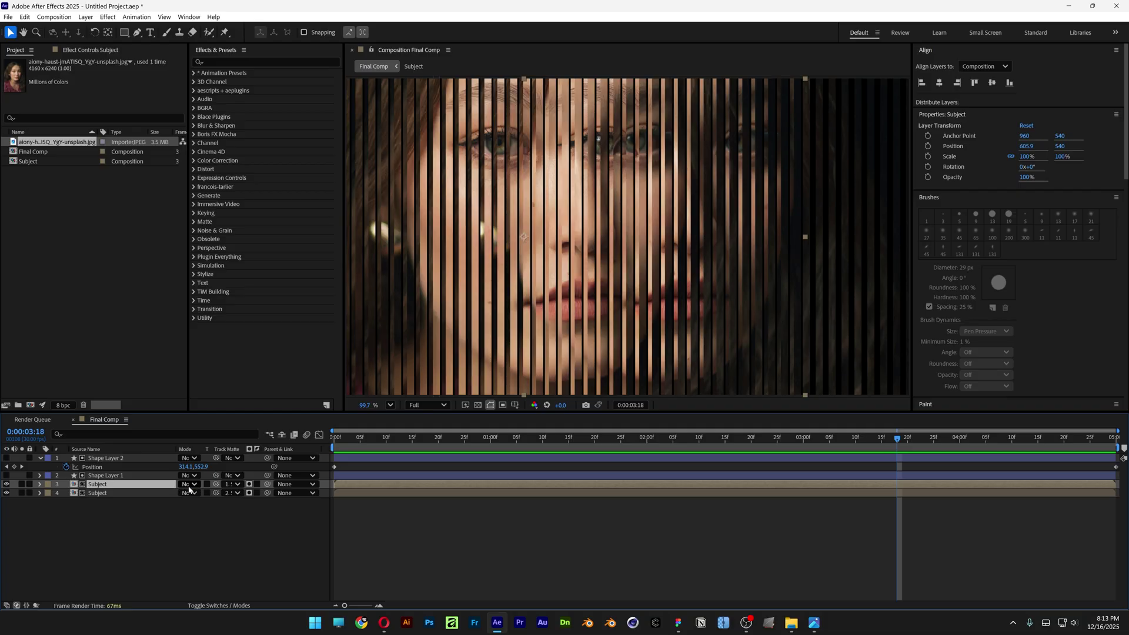
{"action": "left_click", "coordinate": [218, 605]}
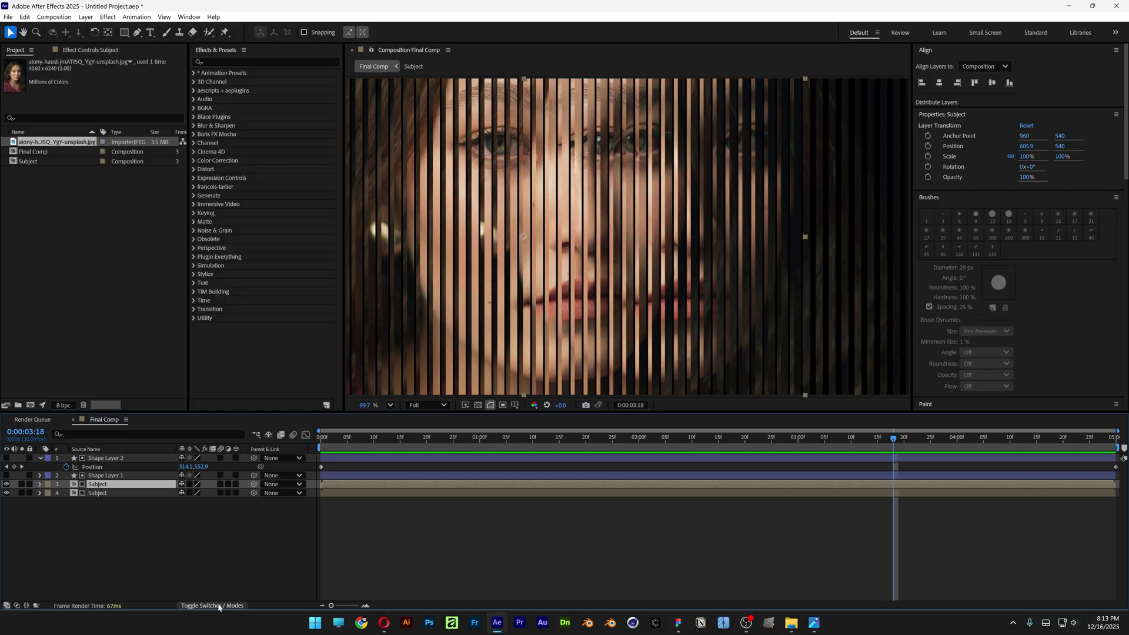
{"action": "left_click", "coordinate": [218, 605]}
{"action": "left_click", "coordinate": [191, 485]}
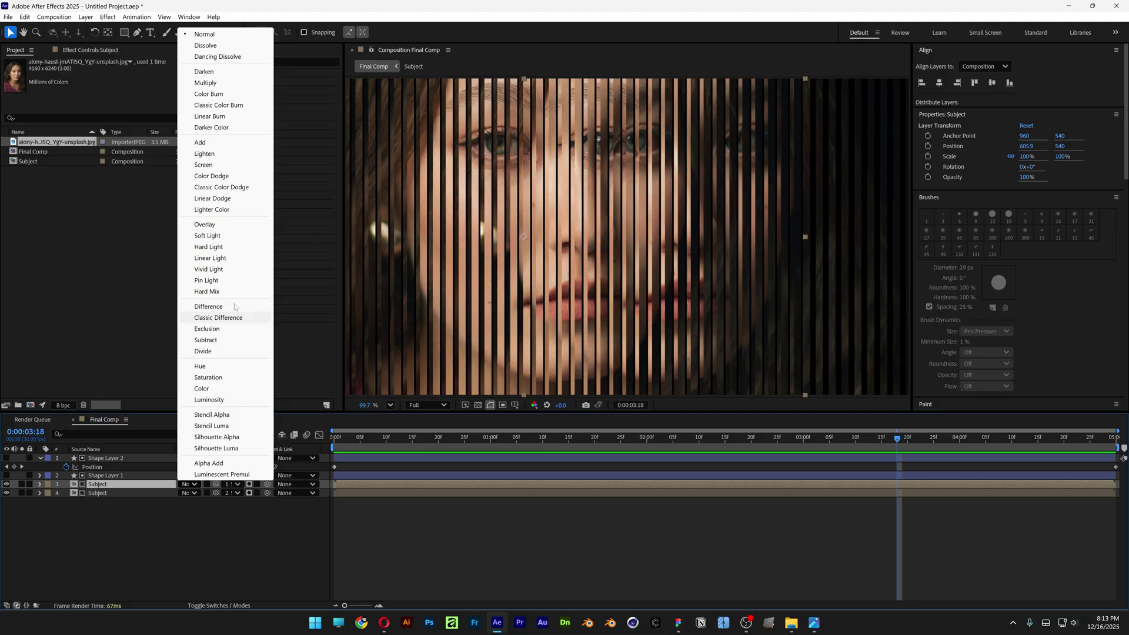
{"action": "left_click", "coordinate": [224, 211]}
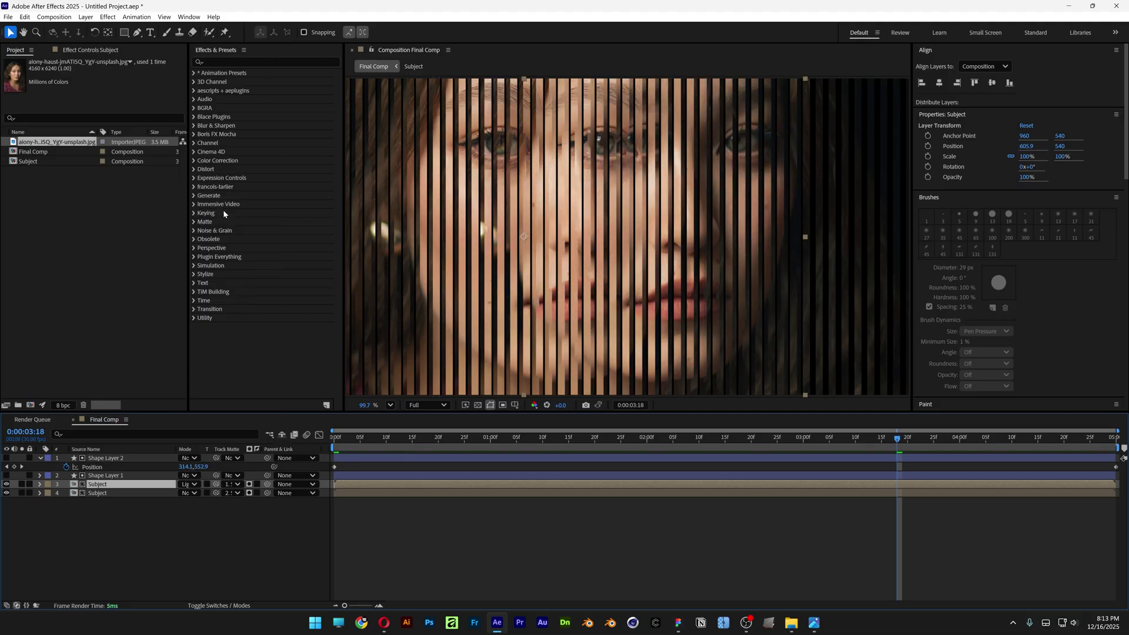
{"action": "key", "text": "space"}
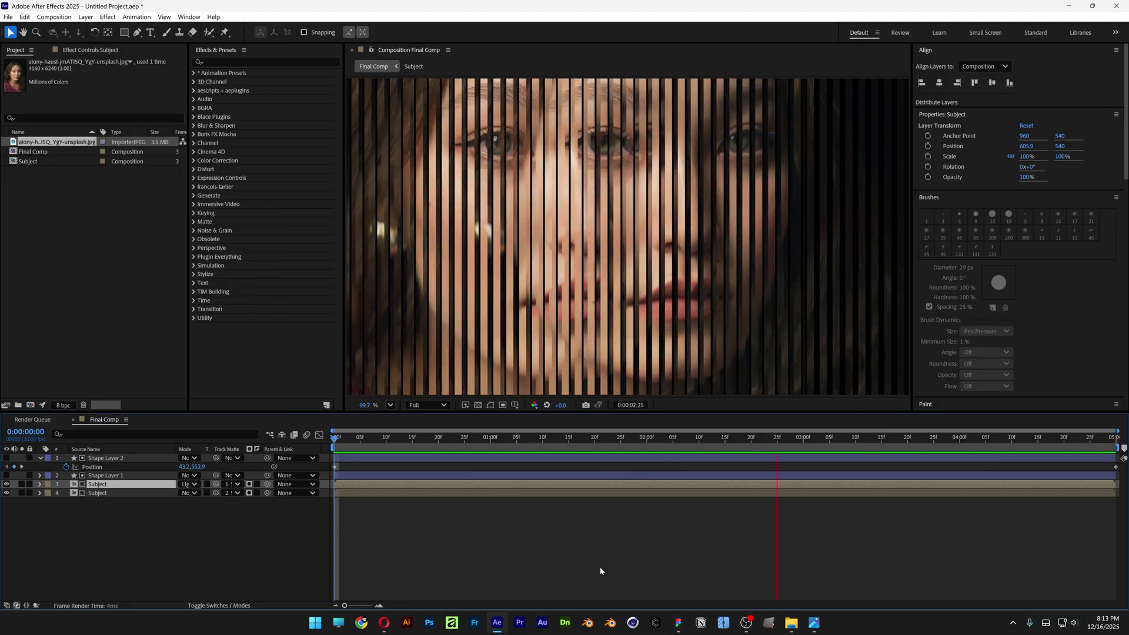